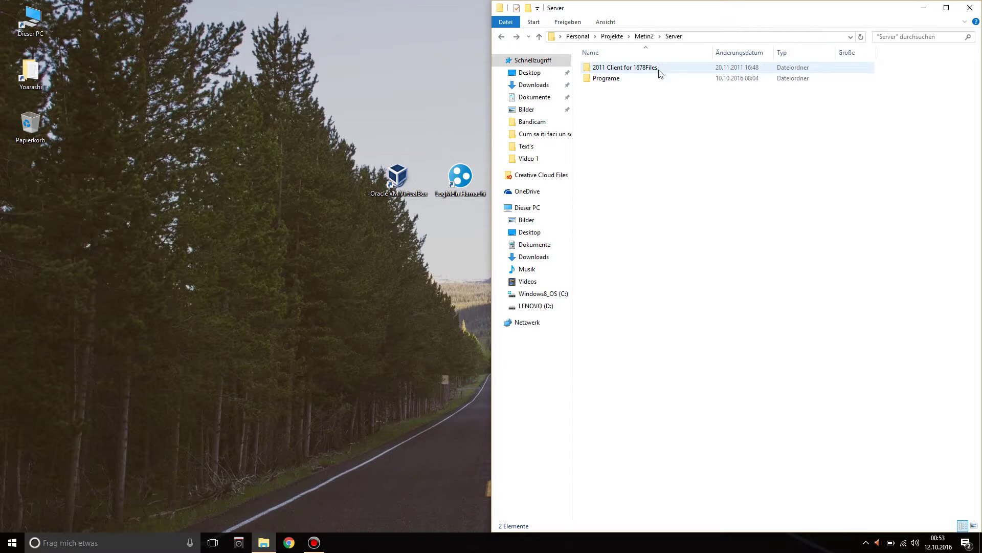
Step: Look through the 2011 Client for 1678Files folder, checking the pack subfolder's BGM files, the metin2client application and servername.cfg
double_click(658, 68)
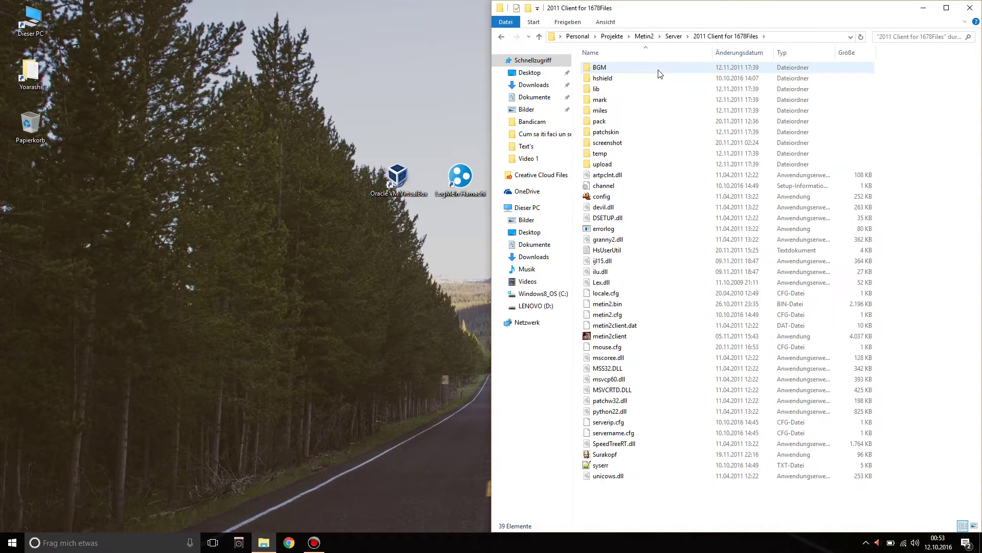
double_click(662, 121)
left_click(604, 69)
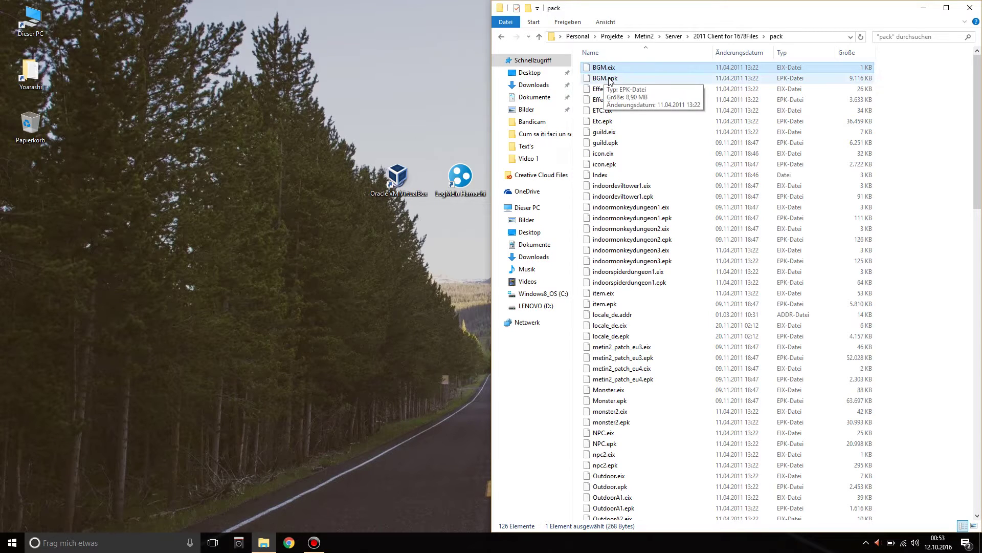
left_click(609, 80)
key("BackSpace")
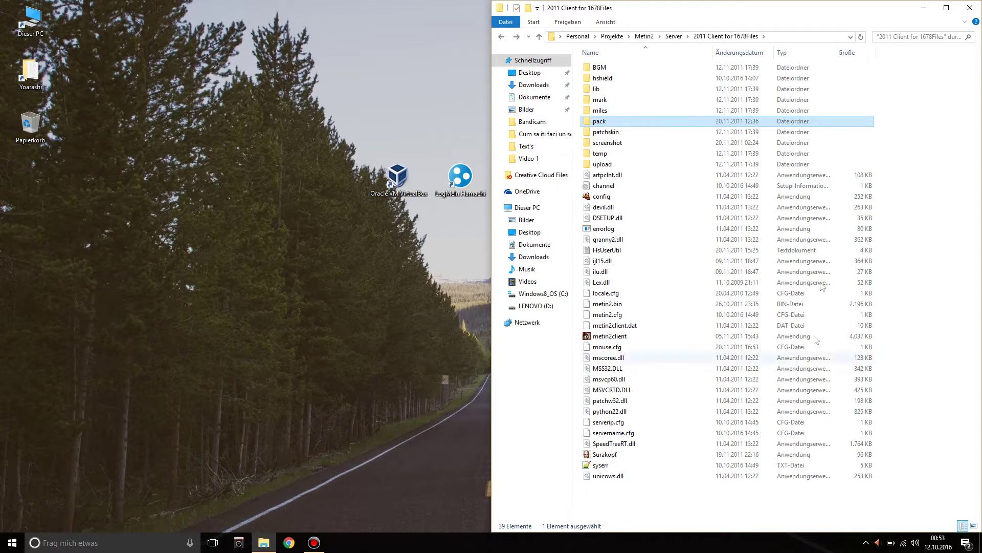
left_click(665, 336)
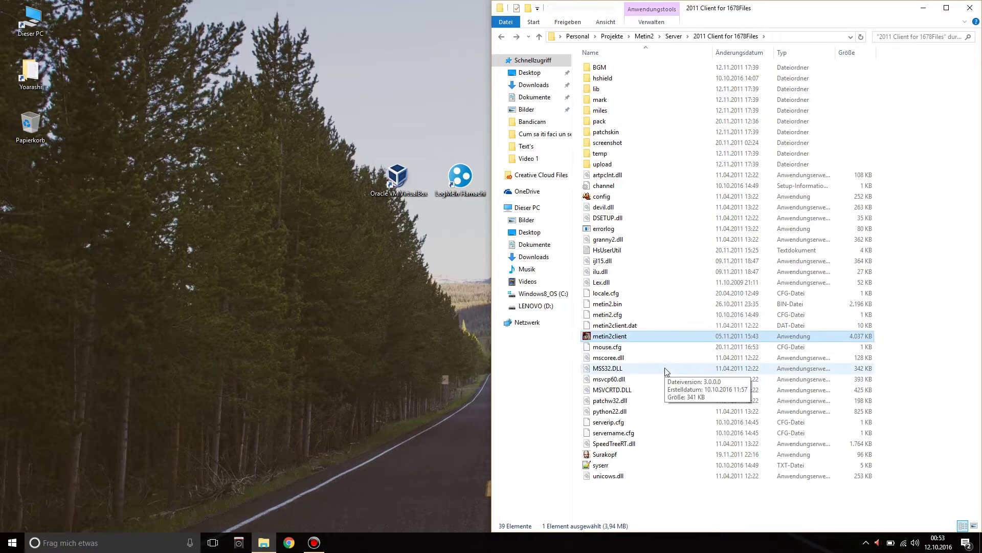
left_click(643, 432)
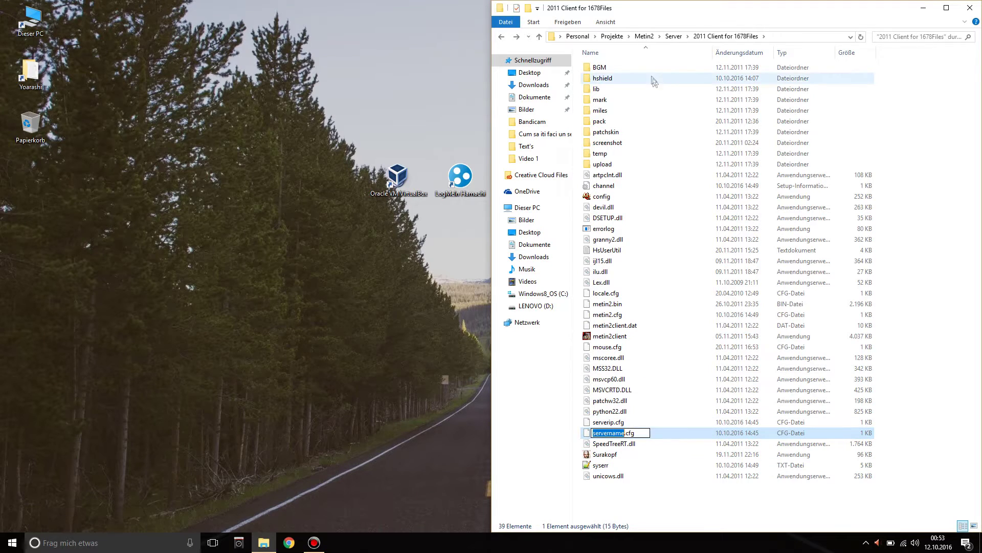
Step: Examine the EIX and EPK archives in the pack folder, and locate serverip.cfg in the client folder
double_click(640, 122)
scroll(650, 289, "down", 8)
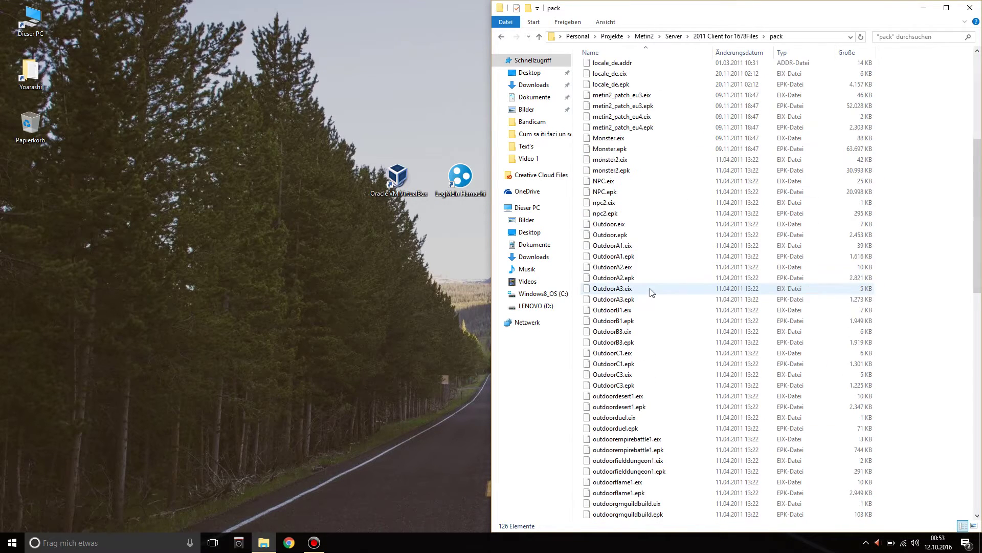
scroll(638, 241, "up", 3)
scroll(637, 322, "up", 6)
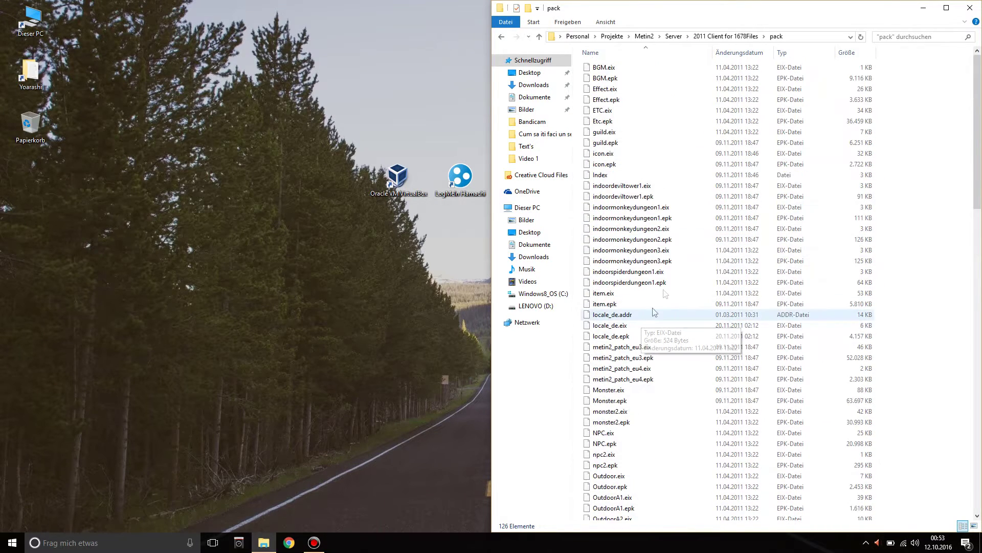
scroll(637, 350, "down", 8)
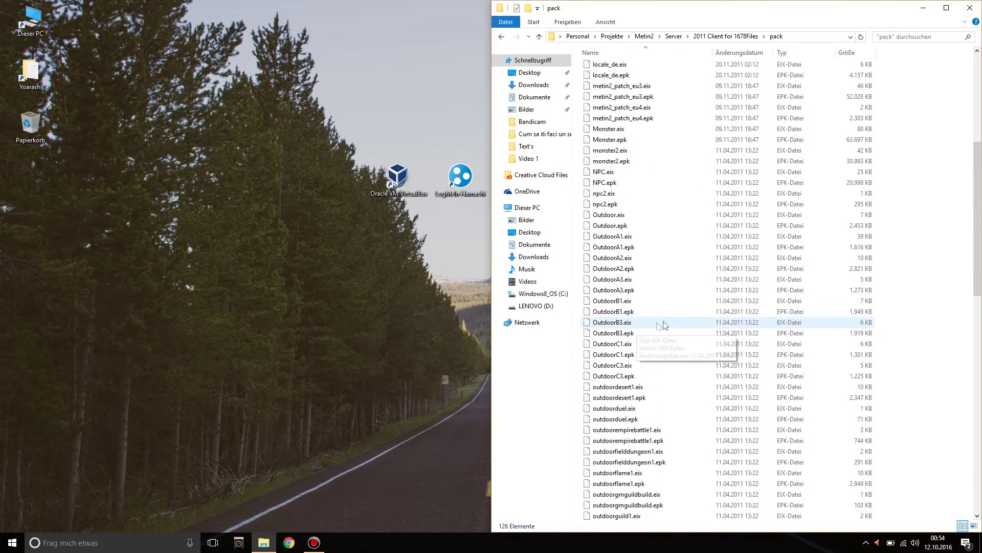
key("BackSpace")
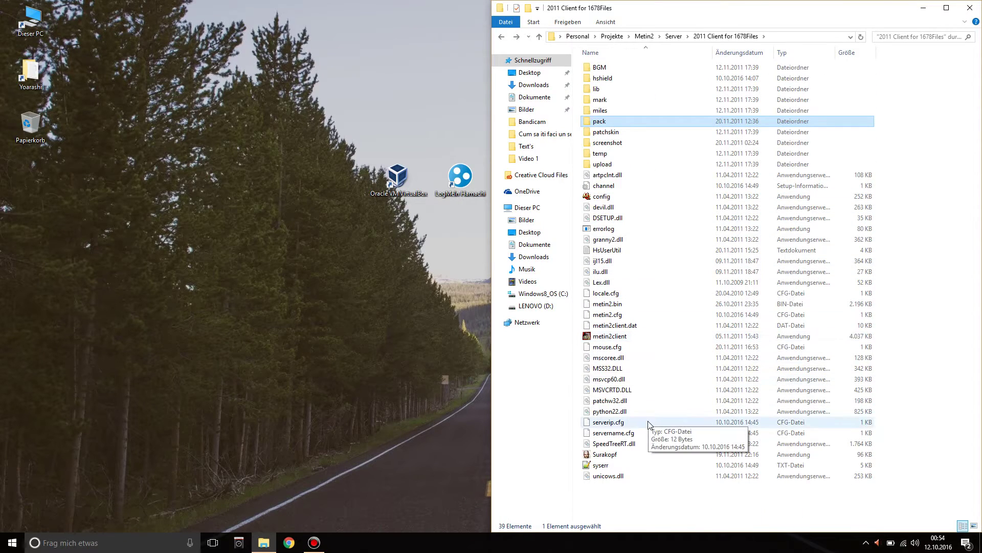
left_click(657, 432)
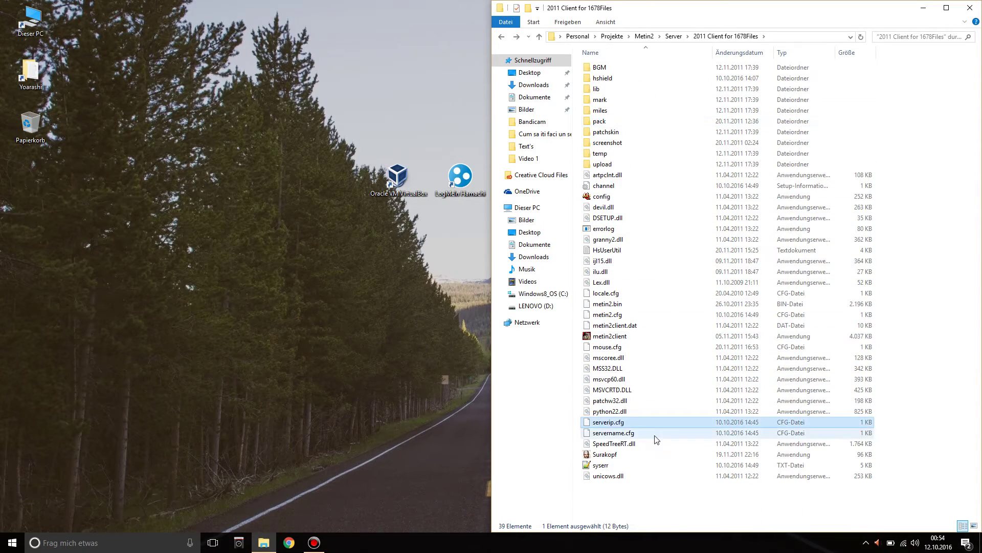
left_click(611, 424)
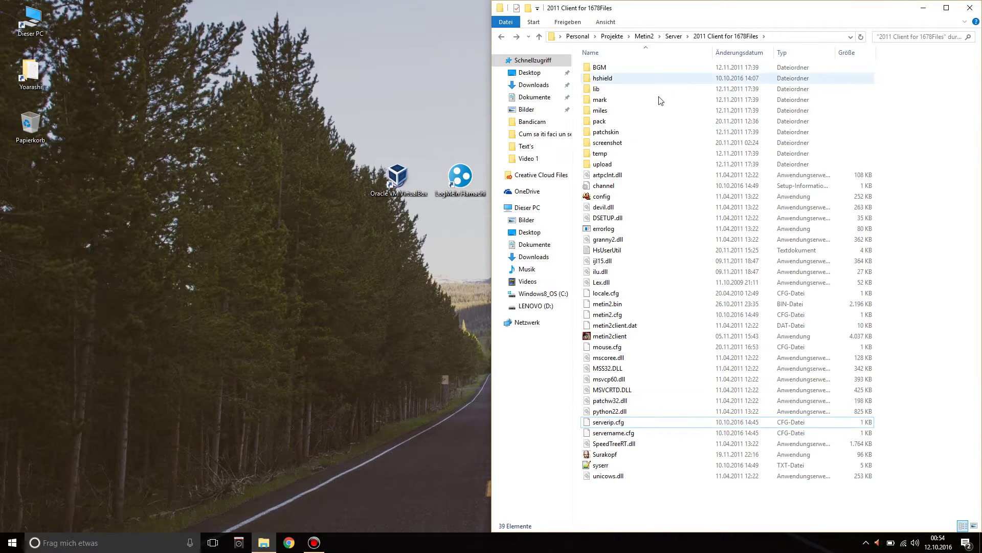
Step: Review the whole list of archives in the client's pack folder and return to the Server folder
left_click(653, 123)
double_click(653, 122)
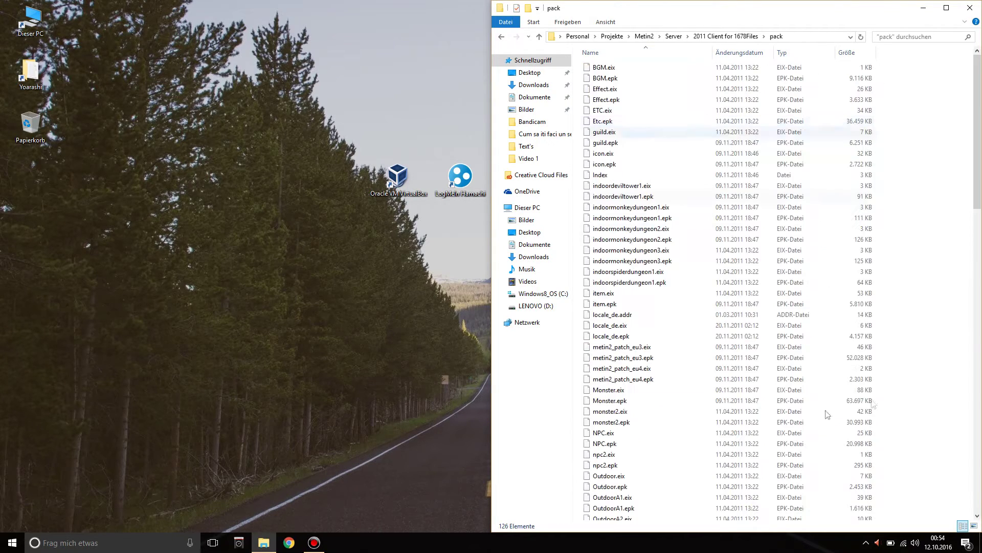
left_click_drag(978, 167, 922, 431)
scroll(922, 432, "up", 15)
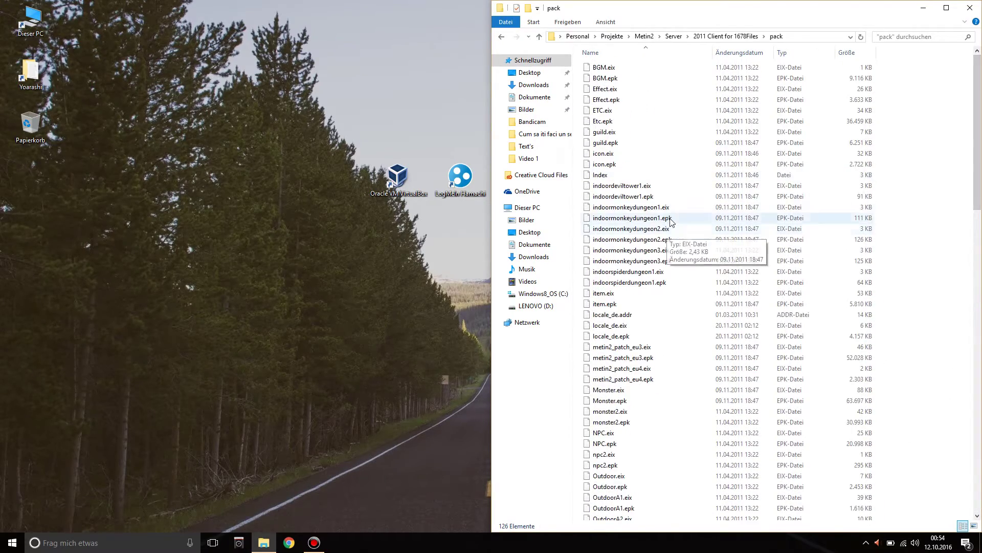
key("alt+Left")
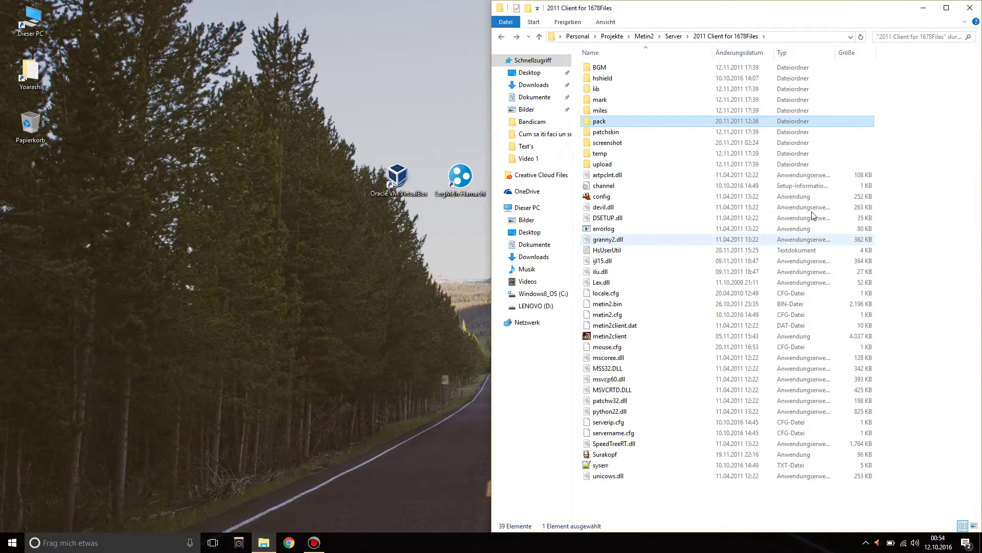
double_click(641, 122)
key("alt+Left")
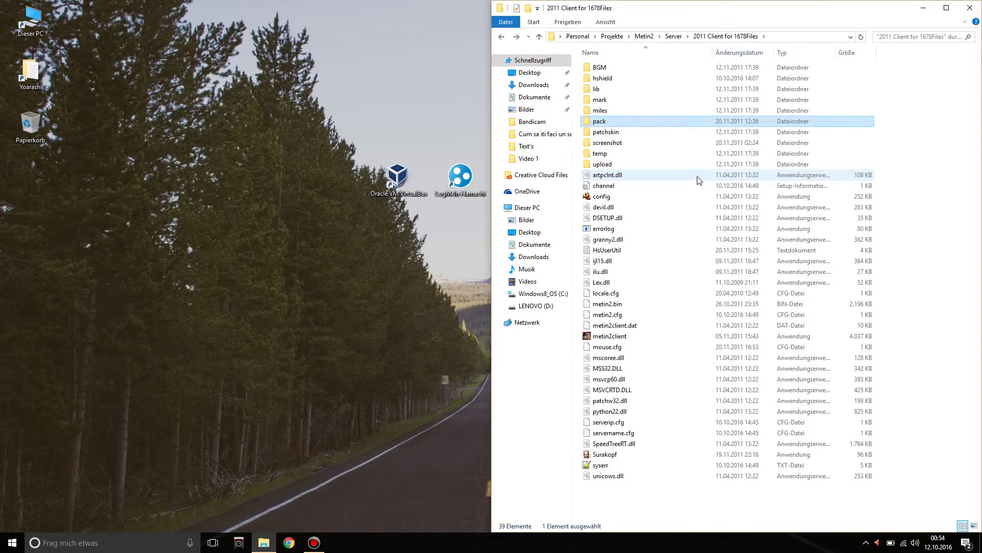
key("alt+Left")
double_click(614, 71)
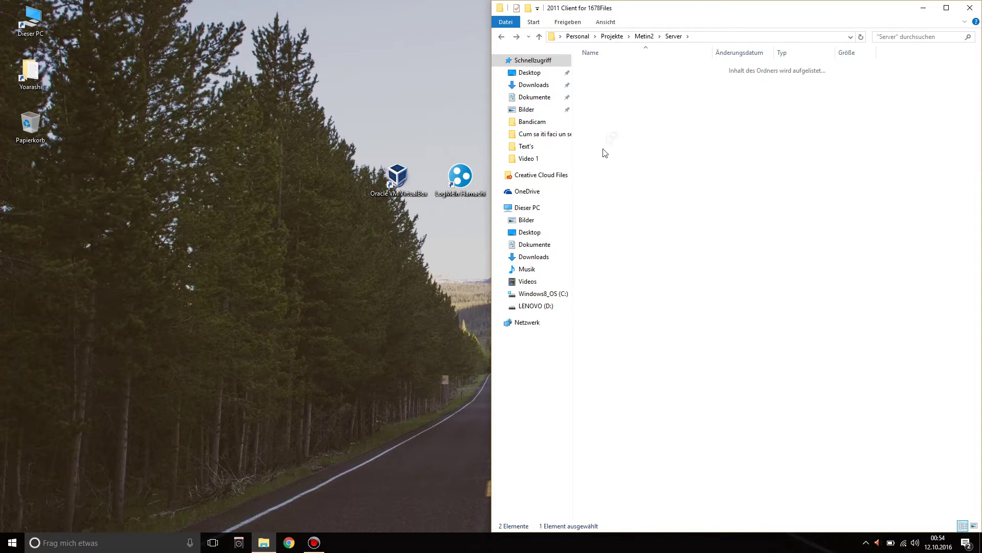
double_click(603, 119)
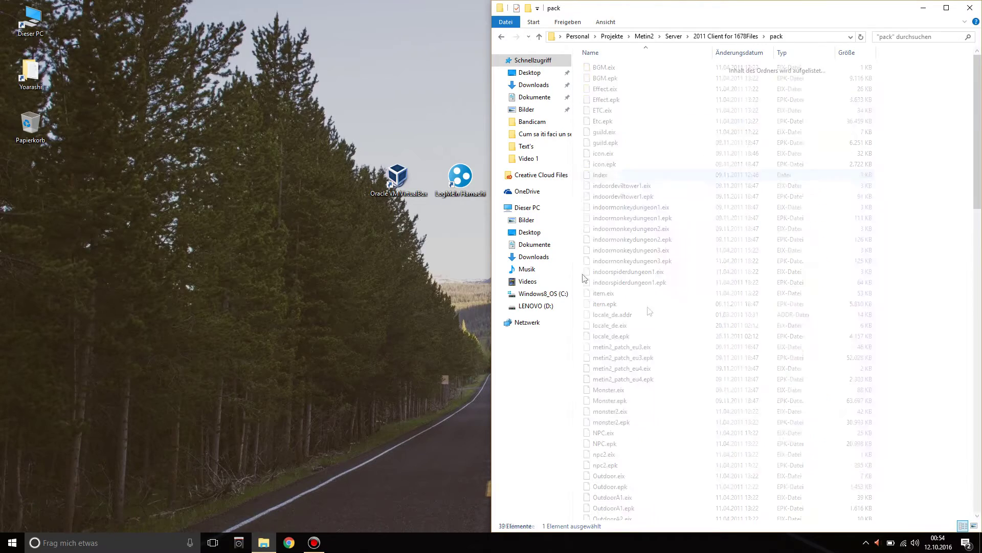
scroll(662, 286, "down", 10)
scroll(661, 286, "down", 5)
scroll(660, 286, "up", 12)
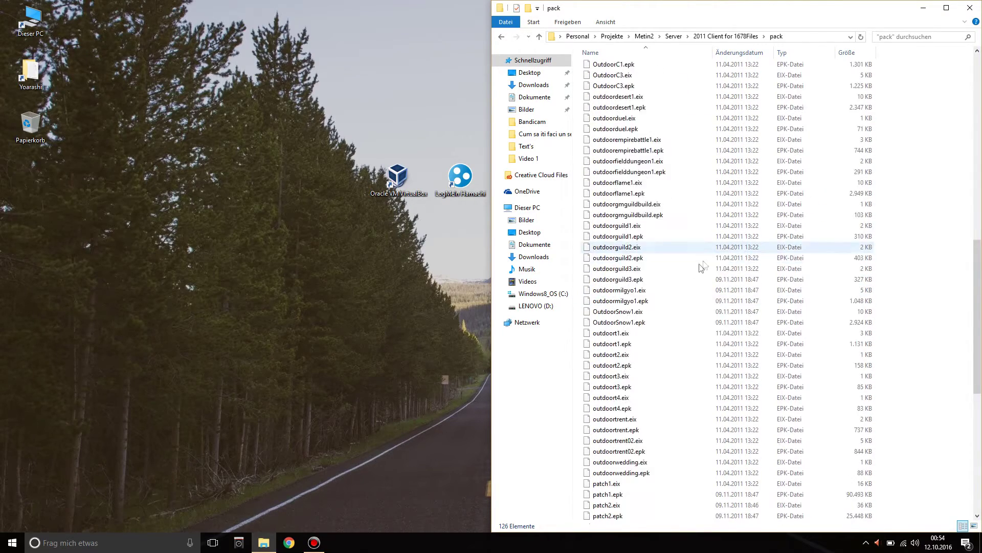
key("BackSpace")
key("BackSpace")
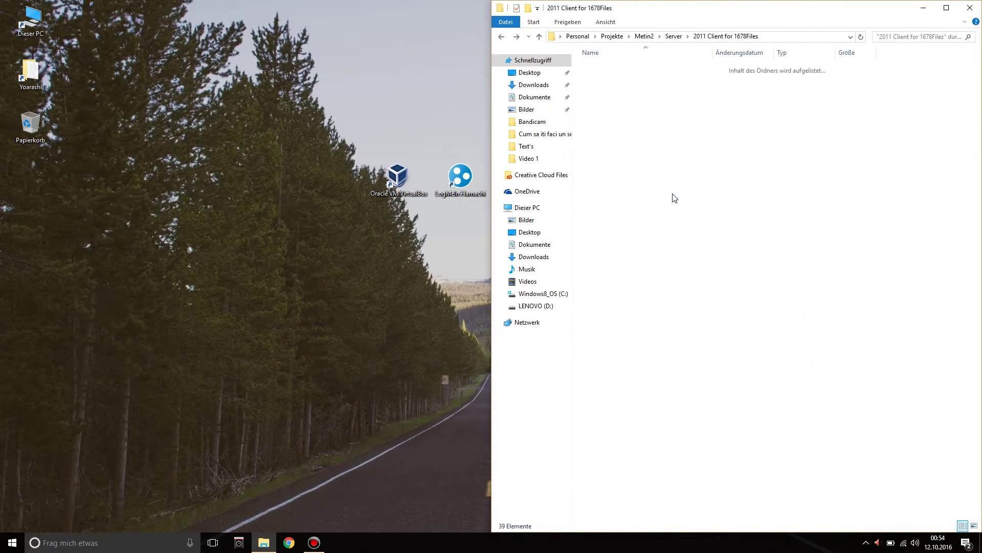
Step: Inspect the EterNexus application and its supporting files in Programe\Eternexus, and return to the Server folder
double_click(664, 82)
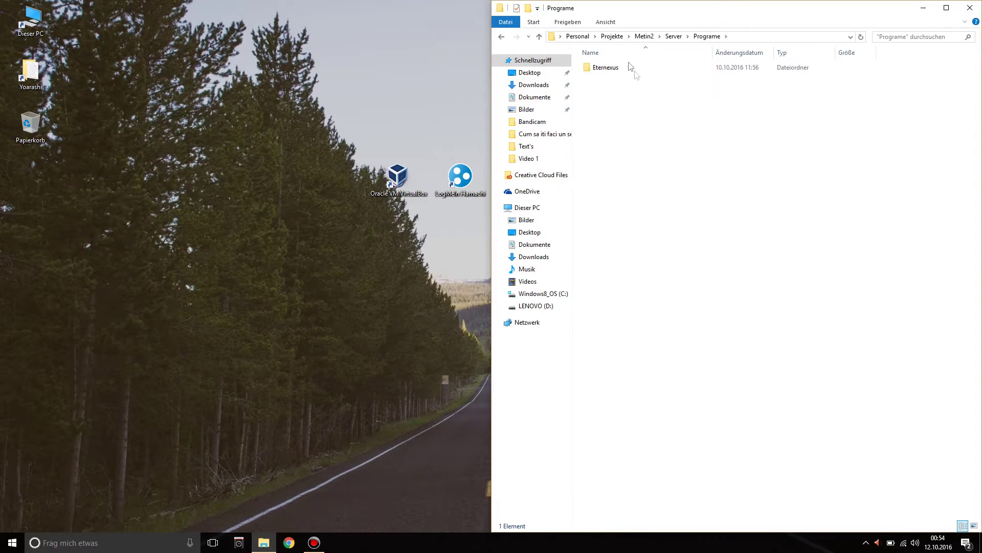
double_click(651, 73)
left_click(652, 72)
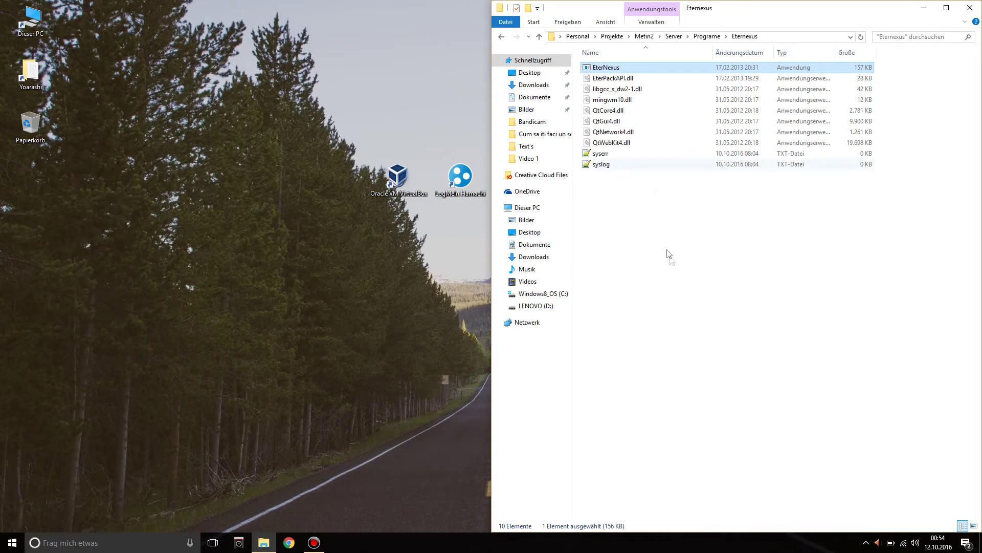
left_click(742, 326)
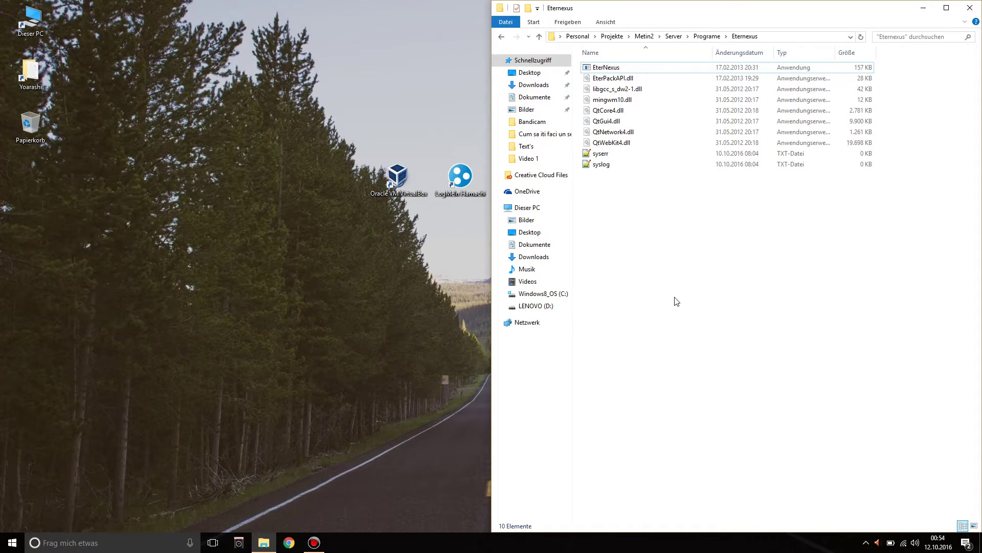
left_click_drag(652, 208, 688, 246)
key("BackSpace")
key("BackSpace")
Step: In the pack folder of 2011 Client for 1678Files, select root.eix and root.epk for copying
double_click(668, 67)
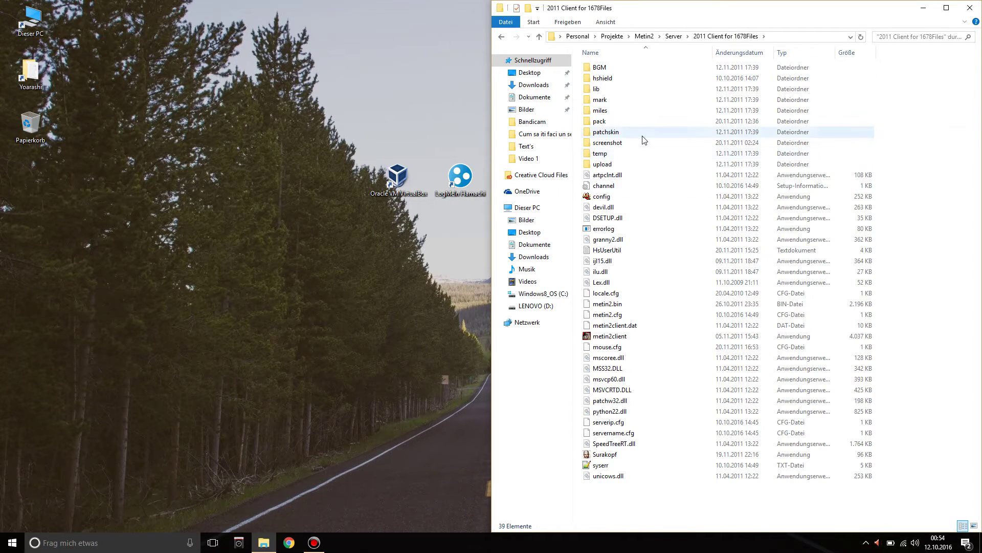
double_click(649, 124)
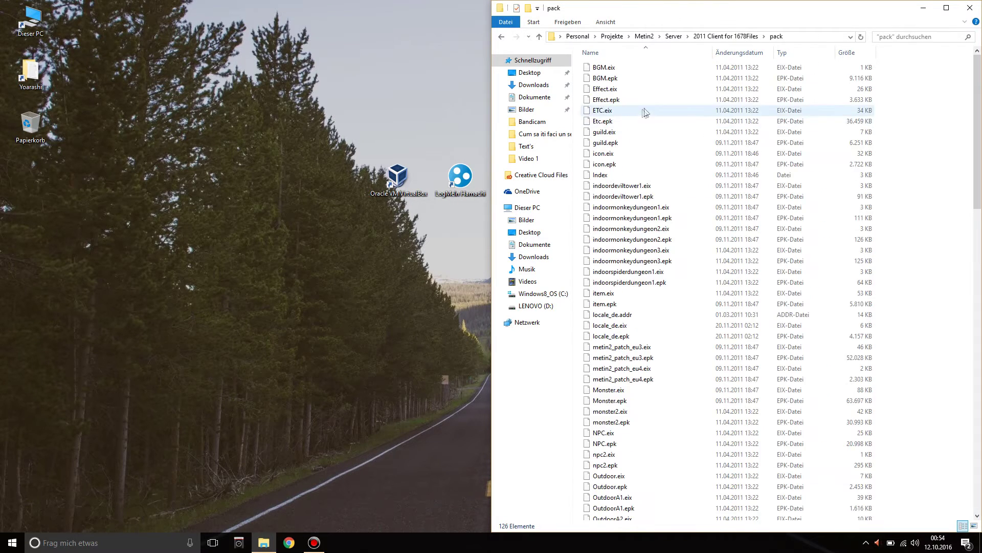
left_click(634, 131)
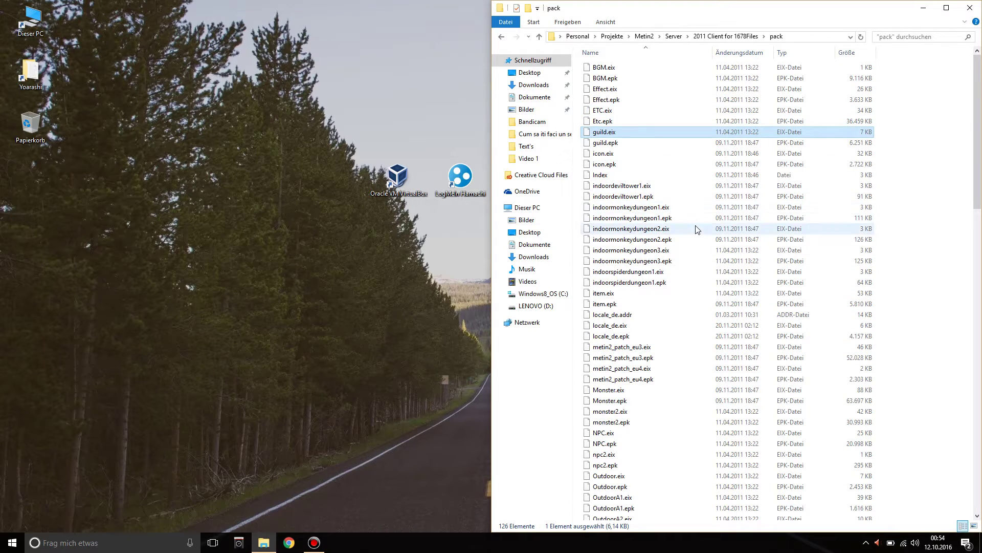
left_click(683, 220)
key("l")
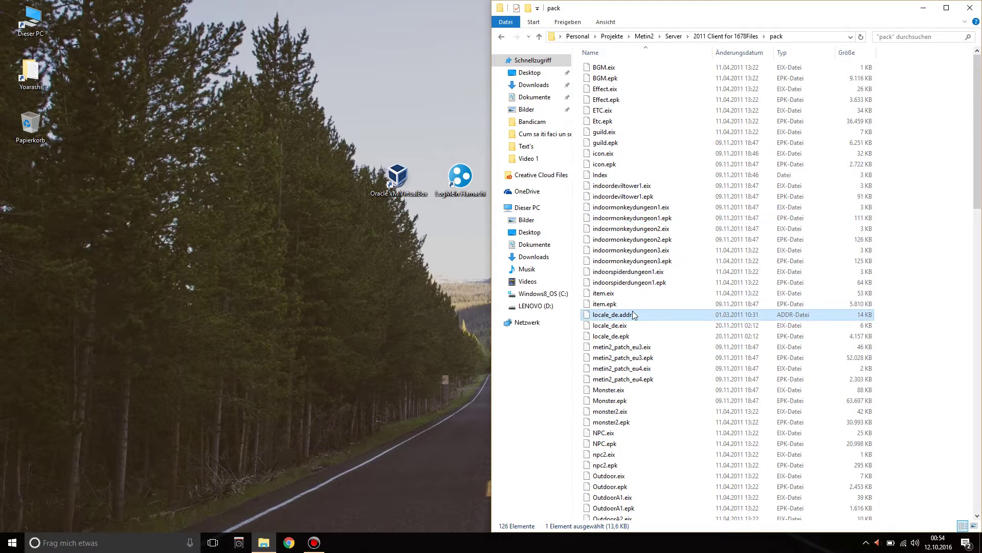
left_click(684, 250)
key("r")
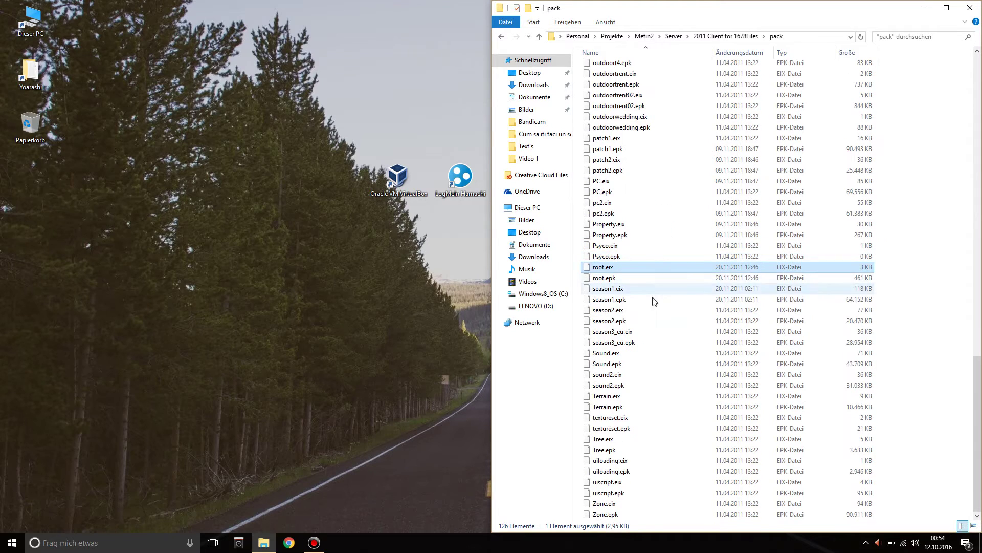
left_click(648, 279, "ctrl")
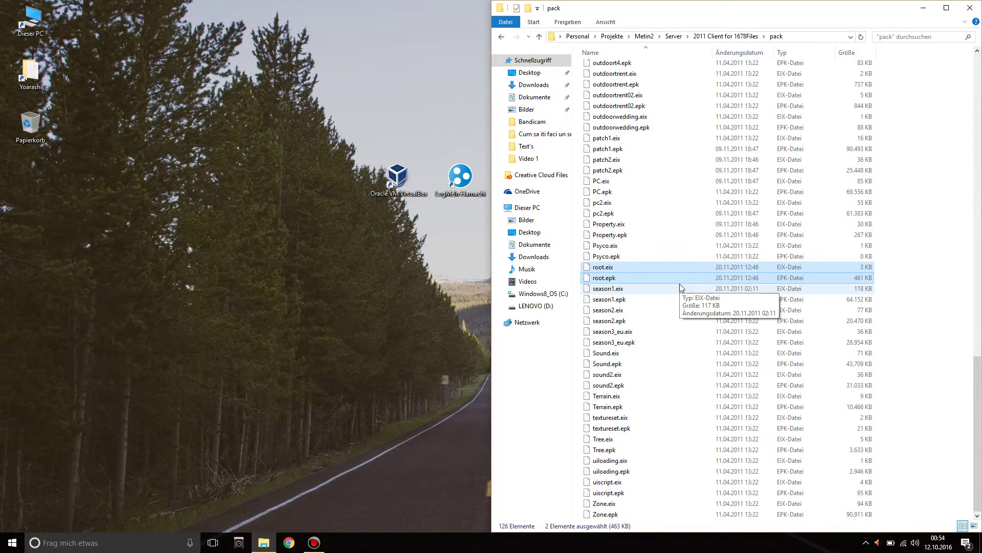
Step: Paste copies of root.eix and root.epk into the Eternexus folder inside Programe
key("BackSpace")
key("BackSpace")
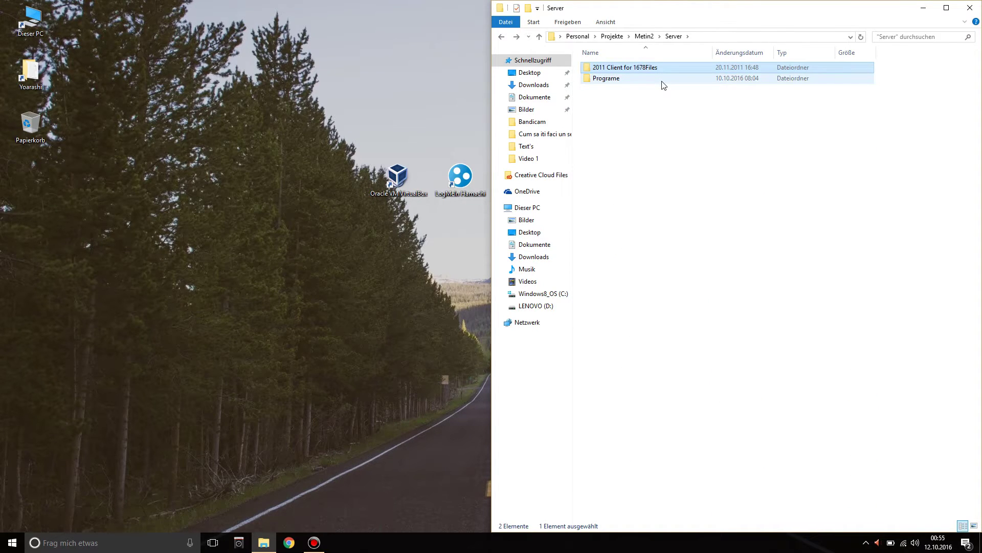
double_click(662, 79)
double_click(662, 69)
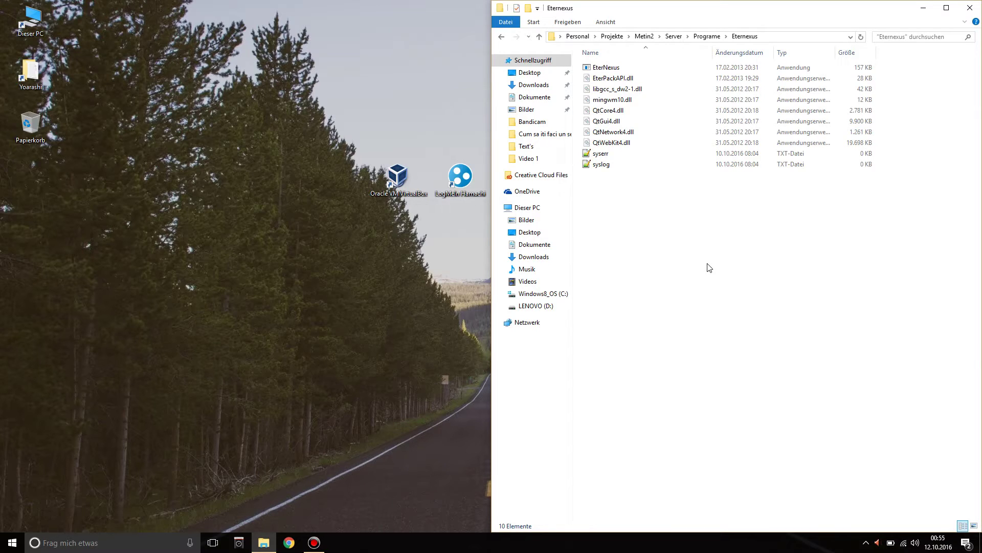
key("ctrl+v")
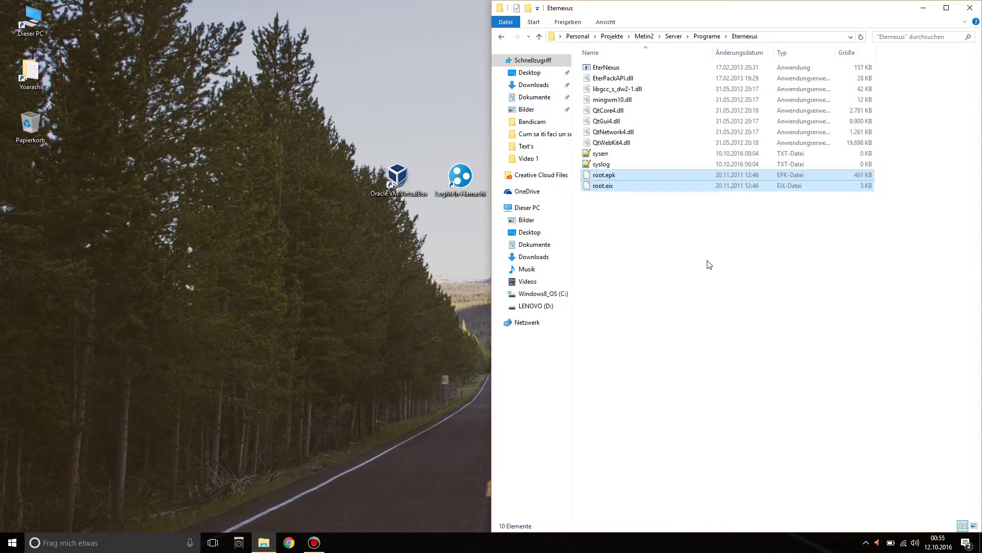
Step: Check the pasted root files and launch the EterNexus application from the same folder
left_click(634, 271)
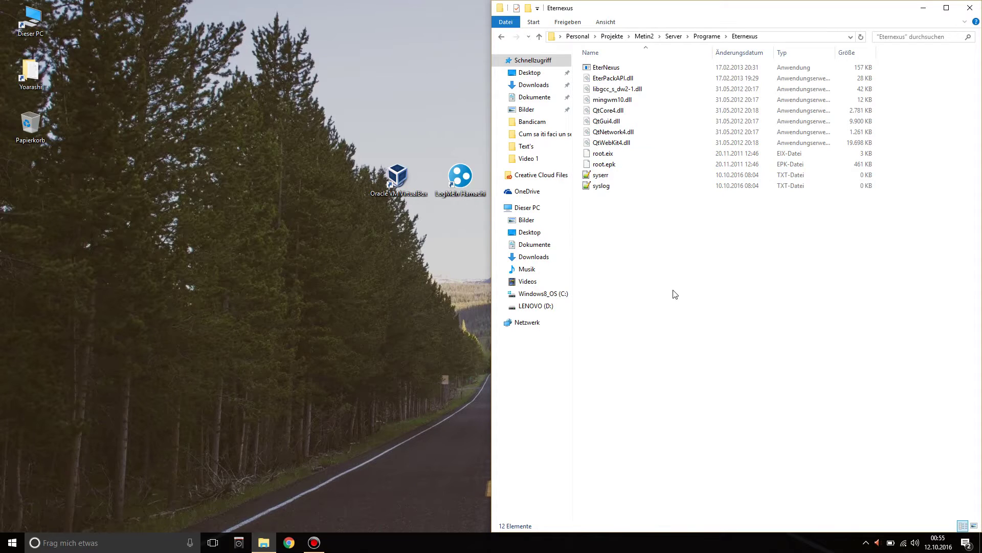
left_click(656, 166)
left_click(664, 153)
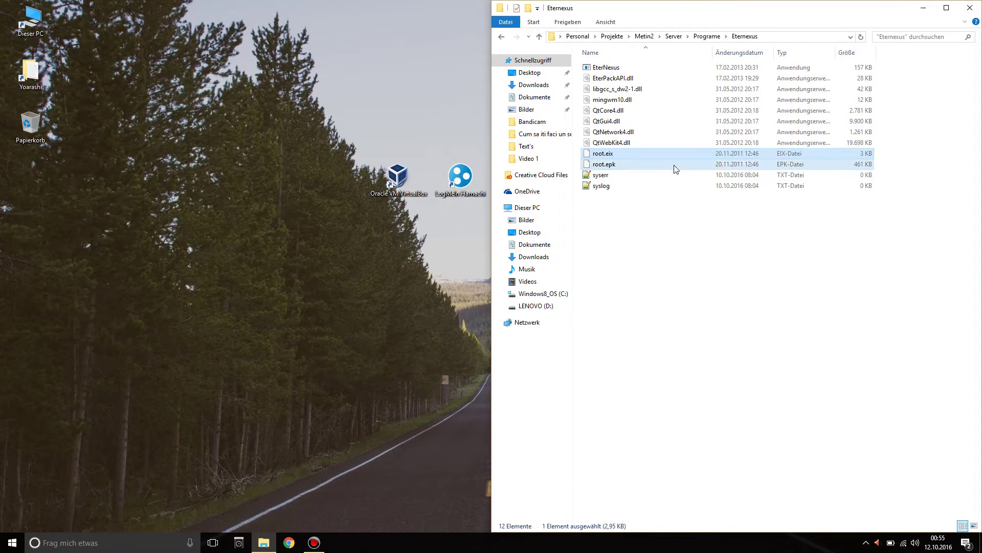
left_click(735, 194)
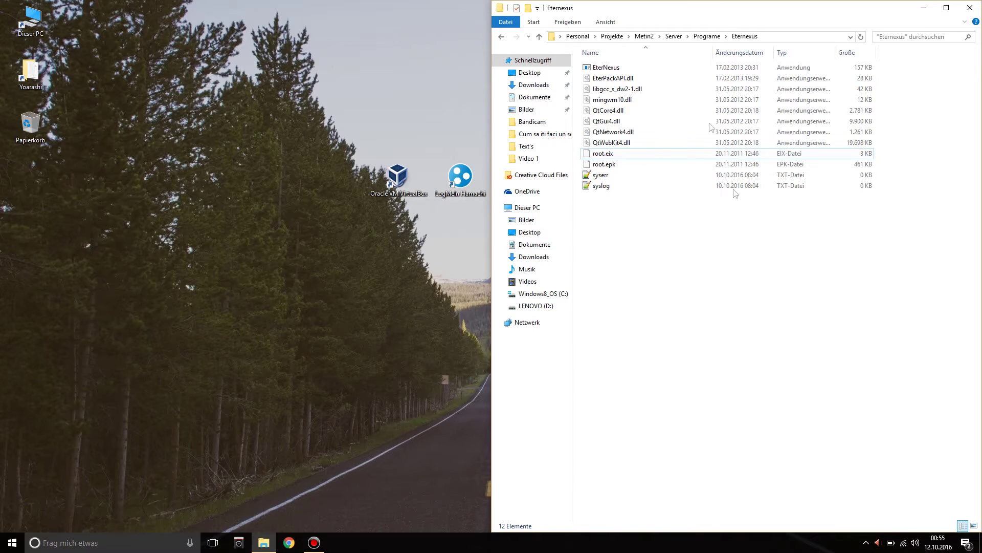
double_click(680, 68)
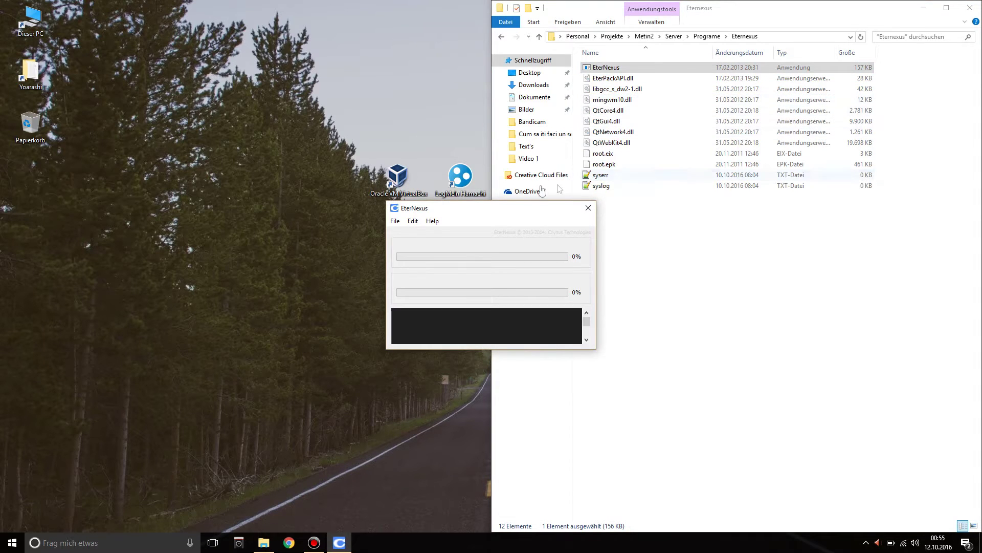
Step: Extract the root.eix archive from the Eternexus folder with EterNexus, and close the application
left_click_drag(511, 208, 380, 72)
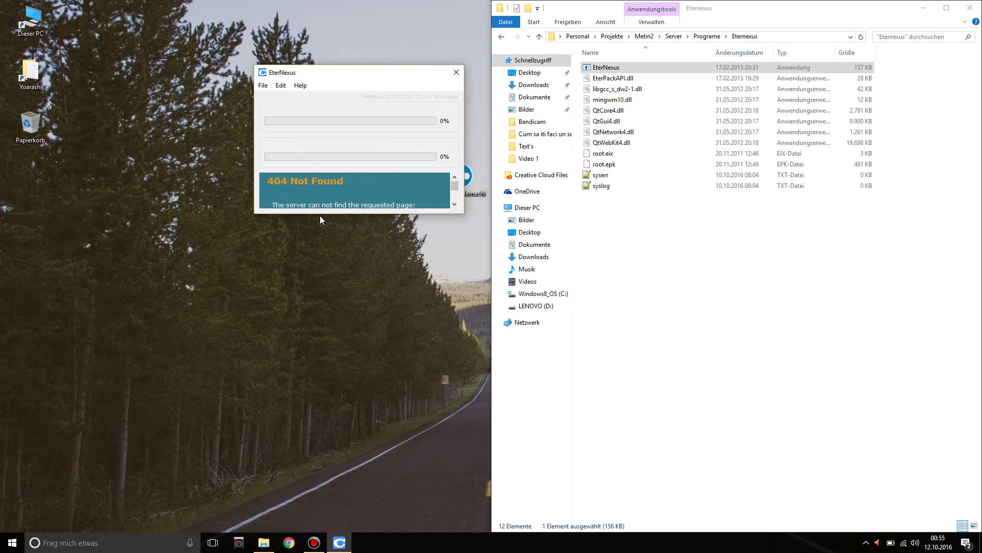
left_click_drag(272, 72, 340, 120)
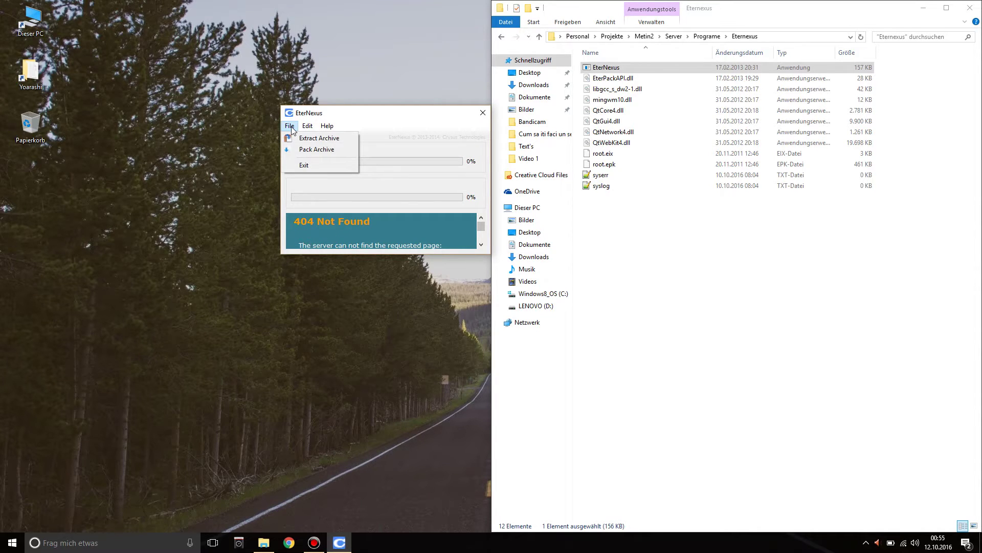
left_click(313, 152)
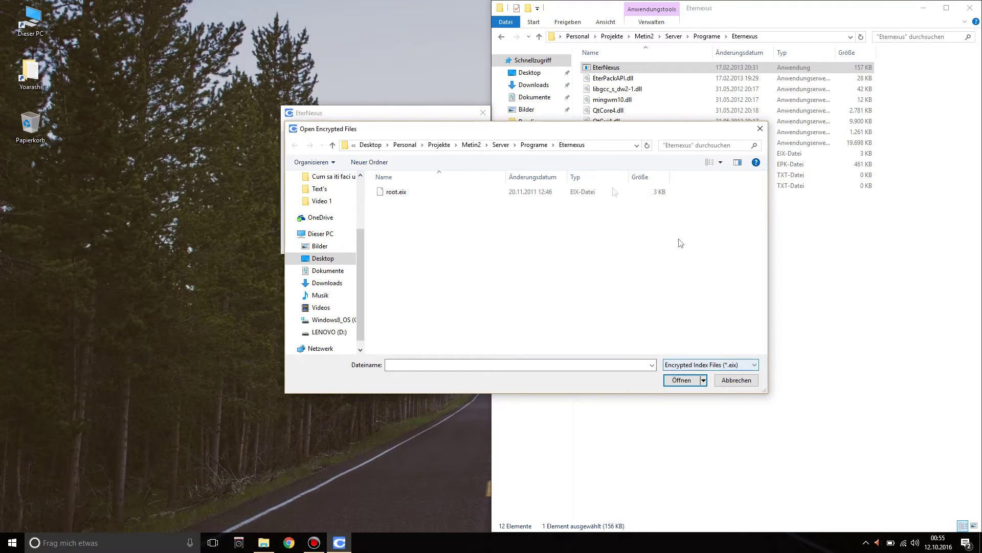
left_click(440, 194)
left_click(681, 380)
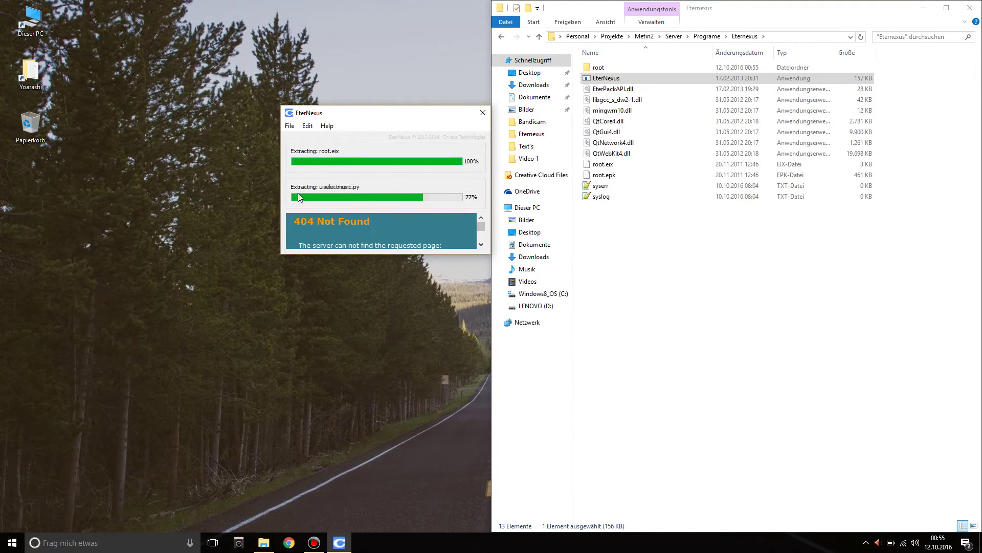
left_click(482, 112)
Step: Open the extracted root folder and look through its files
left_click(635, 165)
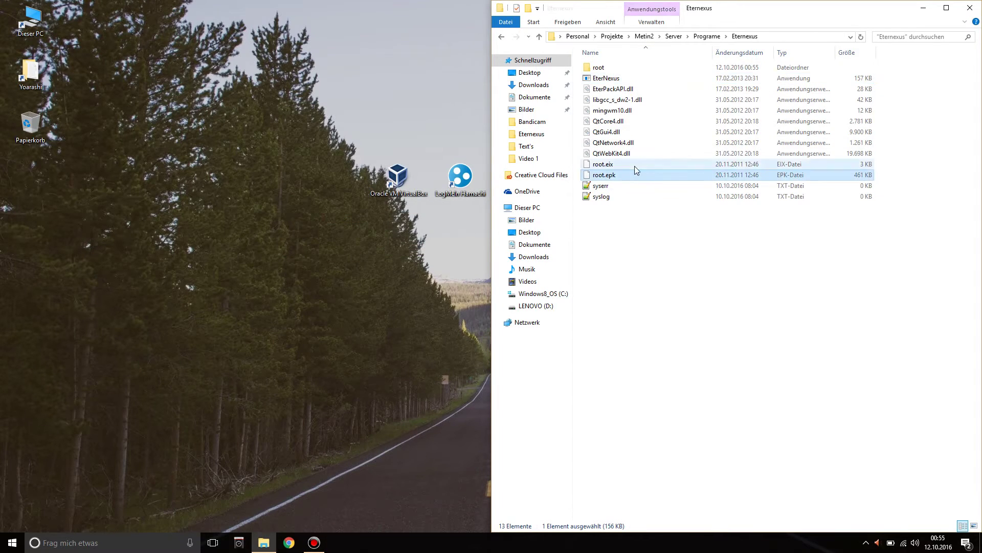
double_click(627, 68)
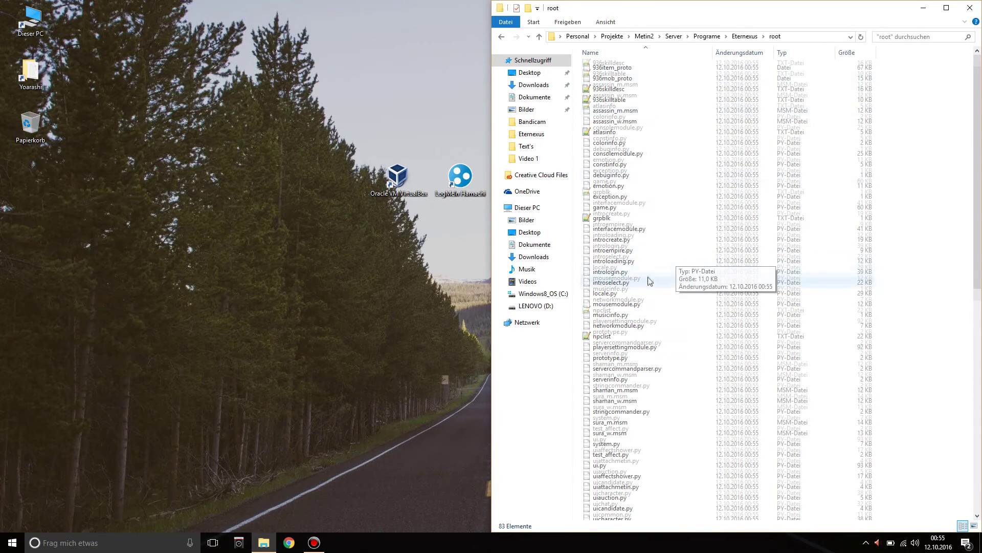
scroll(645, 277, "down", 3)
scroll(644, 275, "up", 3)
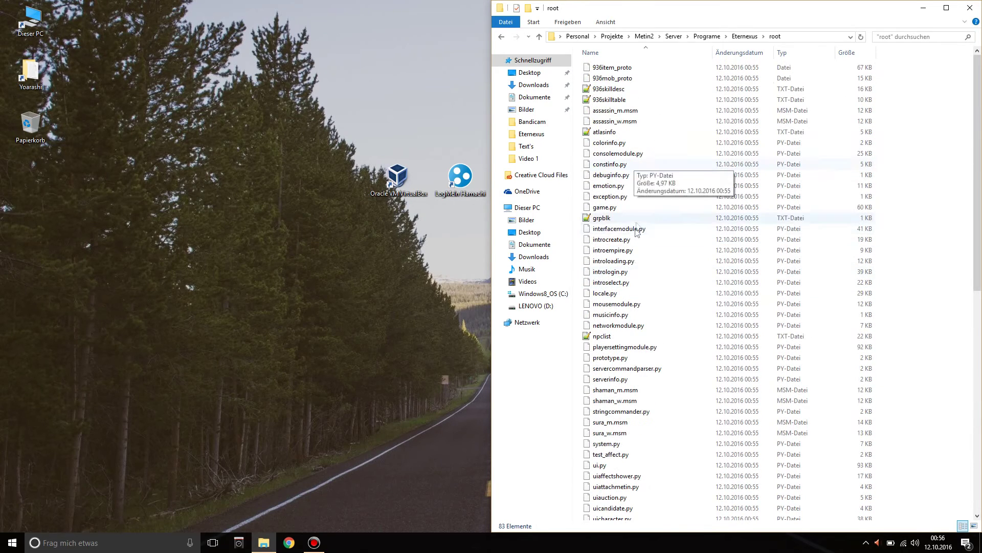
left_click(635, 186)
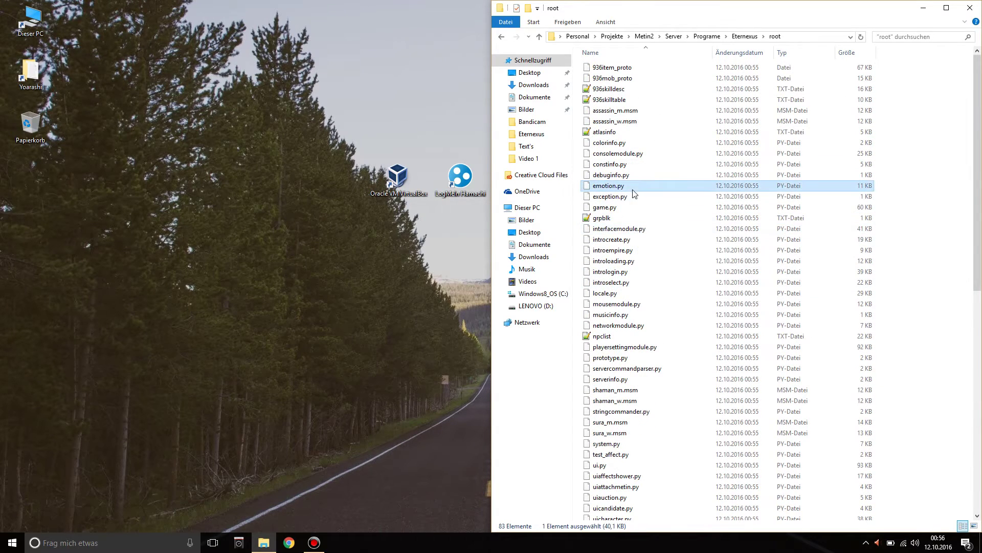
Step: Review the entries of the npclist text file in the root folder, and return to the Eternexus folder
double_click(649, 338)
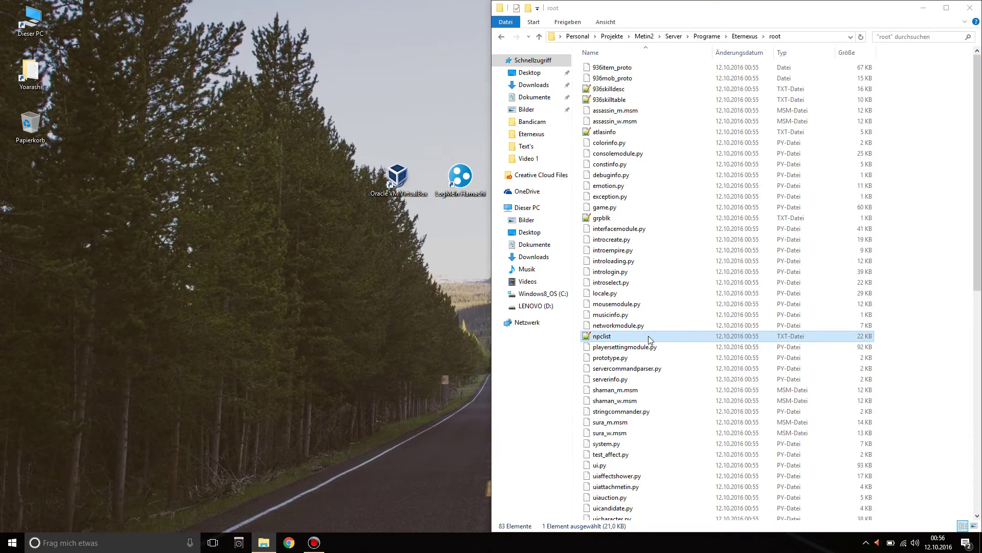
scroll(630, 292, "down", 18)
scroll(697, 175, "down", 9)
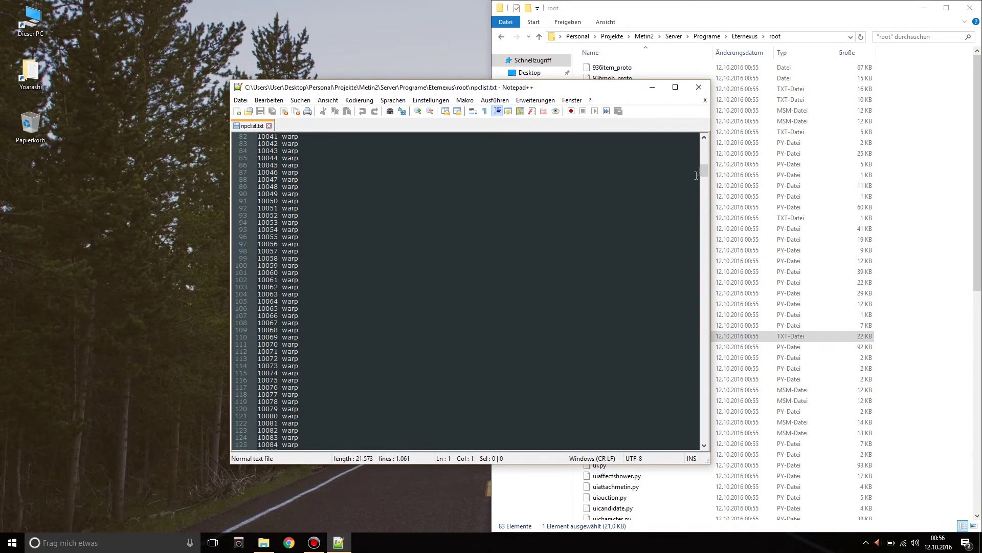
left_click_drag(704, 176, 703, 335)
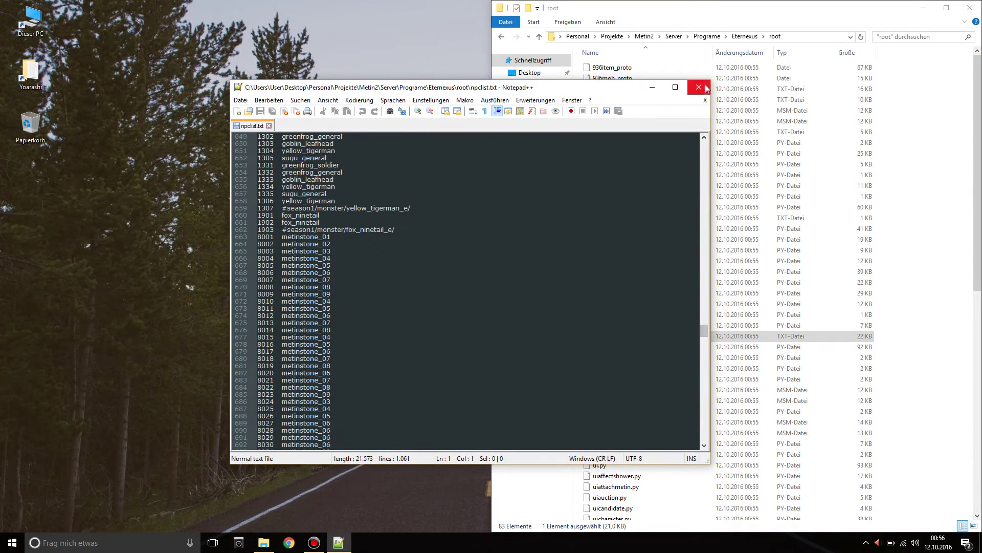
left_click(705, 100)
left_click(703, 95)
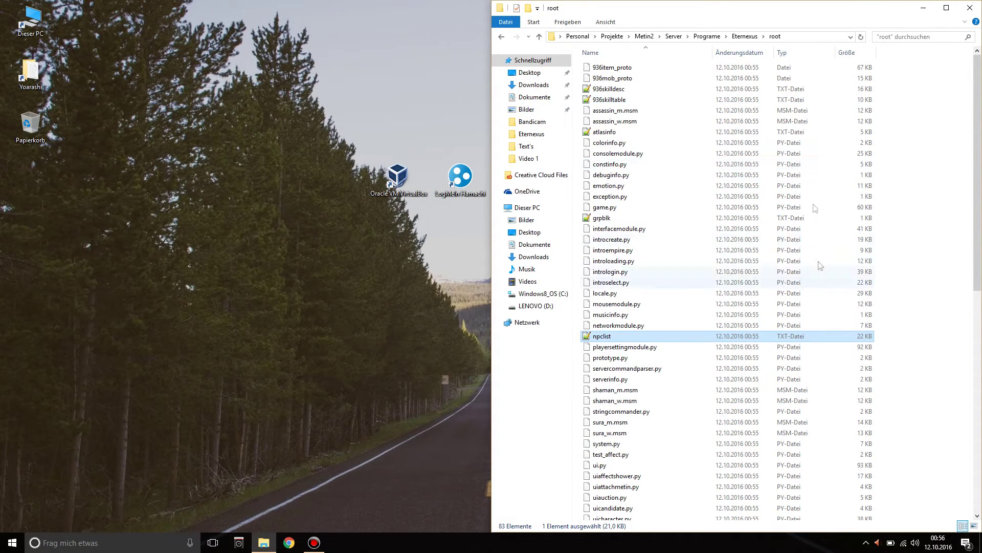
scroll(758, 240, "down", 5)
key("alt+Left")
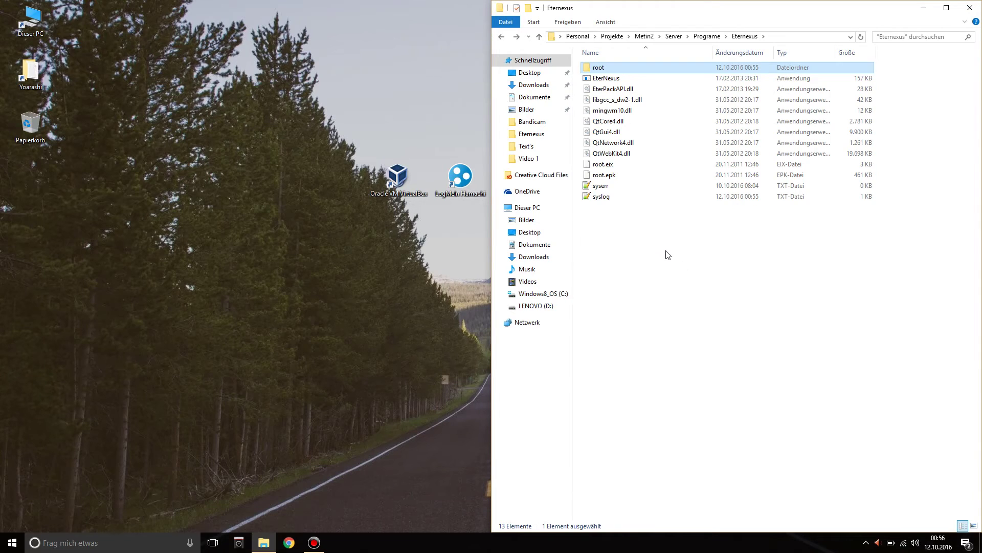
left_click(668, 255)
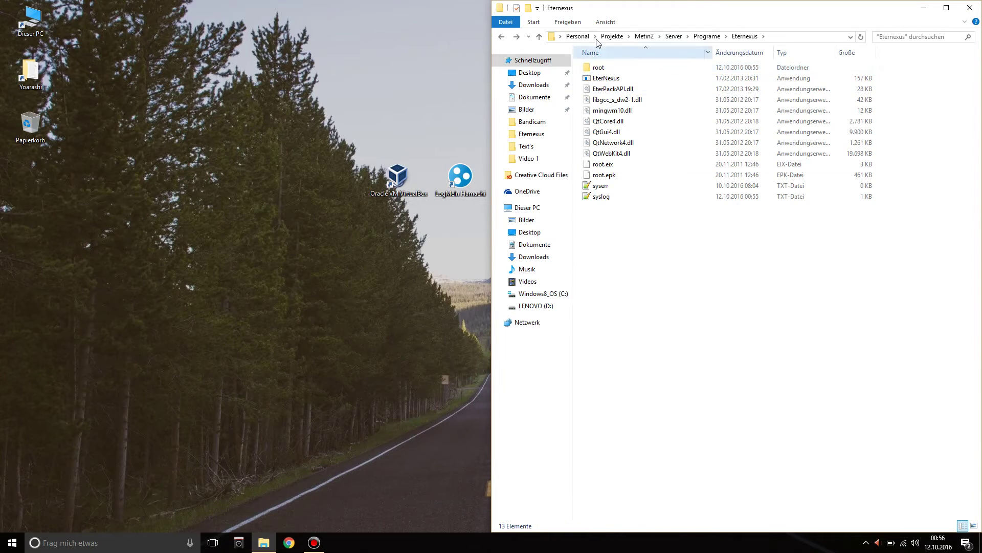
Step: Relaunch EterNexus, pack the extracted root folder back into an archive, and close the application
double_click(614, 79)
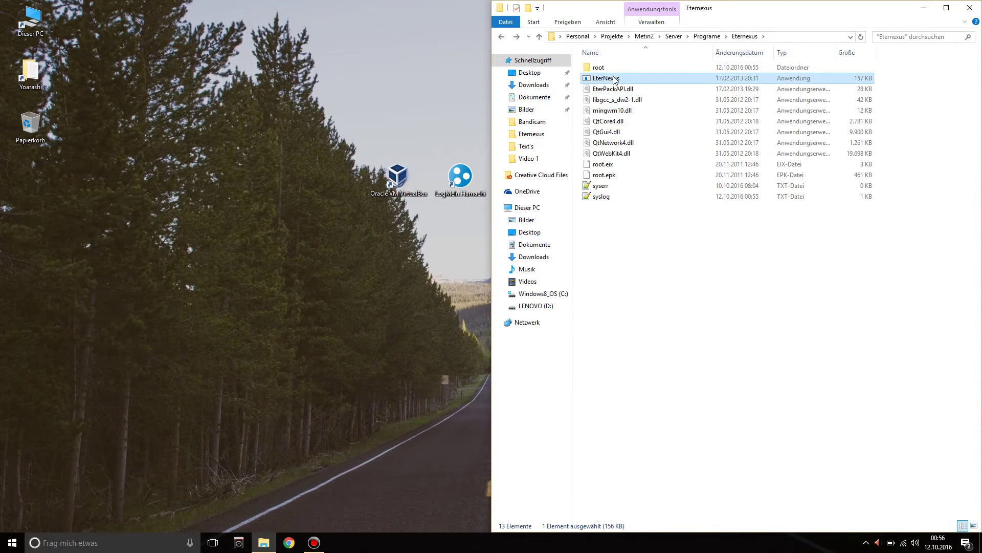
left_click_drag(469, 211, 675, 249)
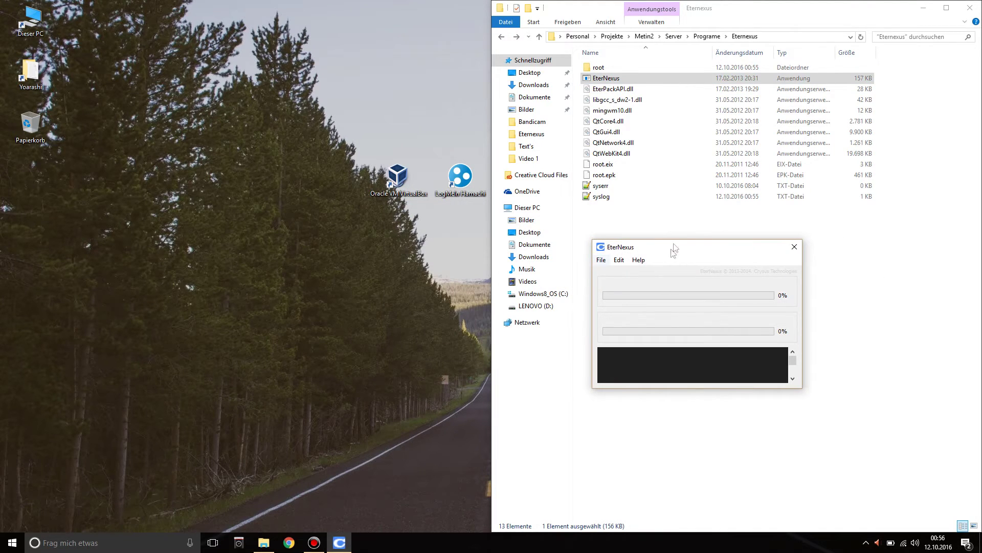
mouse_move(680, 242)
left_mouse_down()
mouse_move(680, 270)
mouse_move(706, 281)
mouse_move(679, 245)
left_mouse_up()
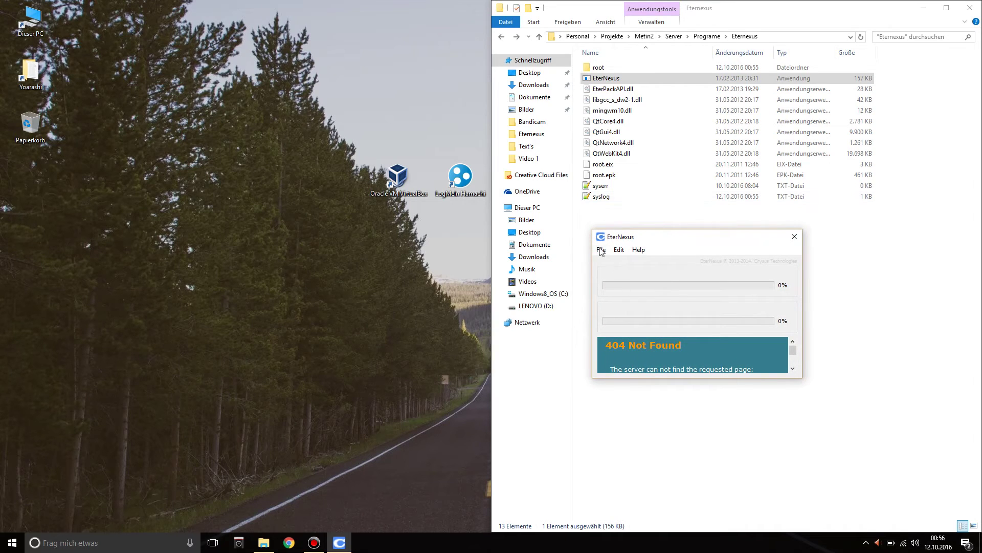
left_click(612, 274)
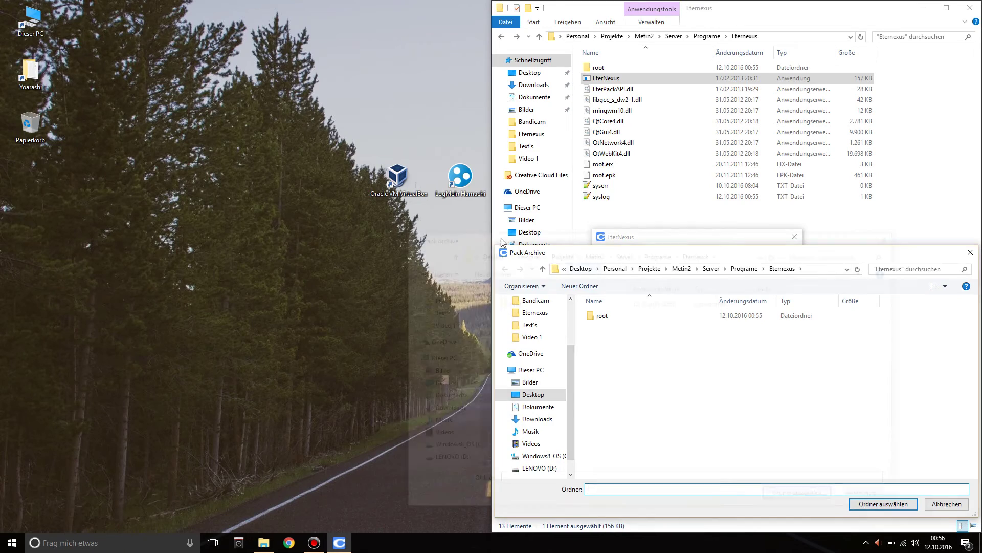
left_click_drag(553, 254, 337, 141)
left_click(404, 205)
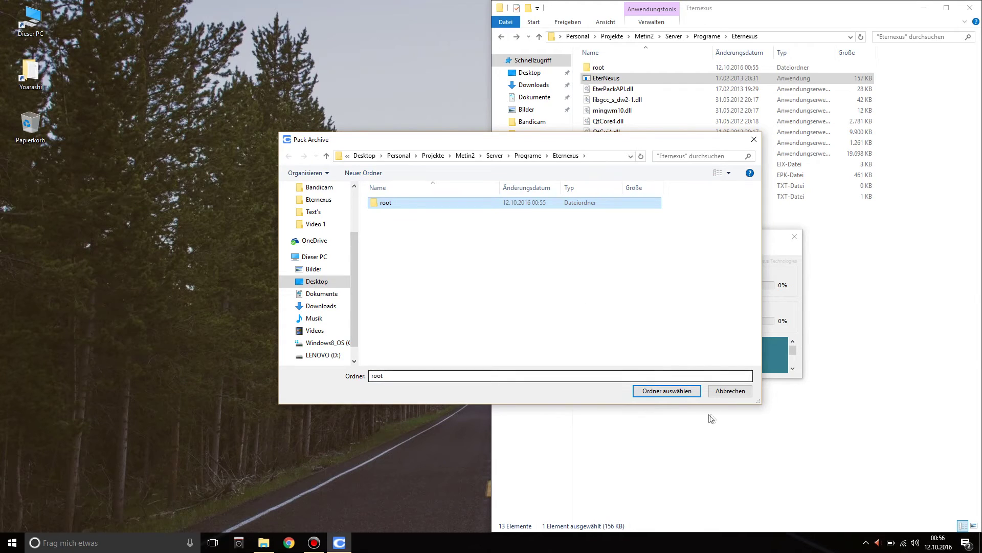
left_click(686, 390)
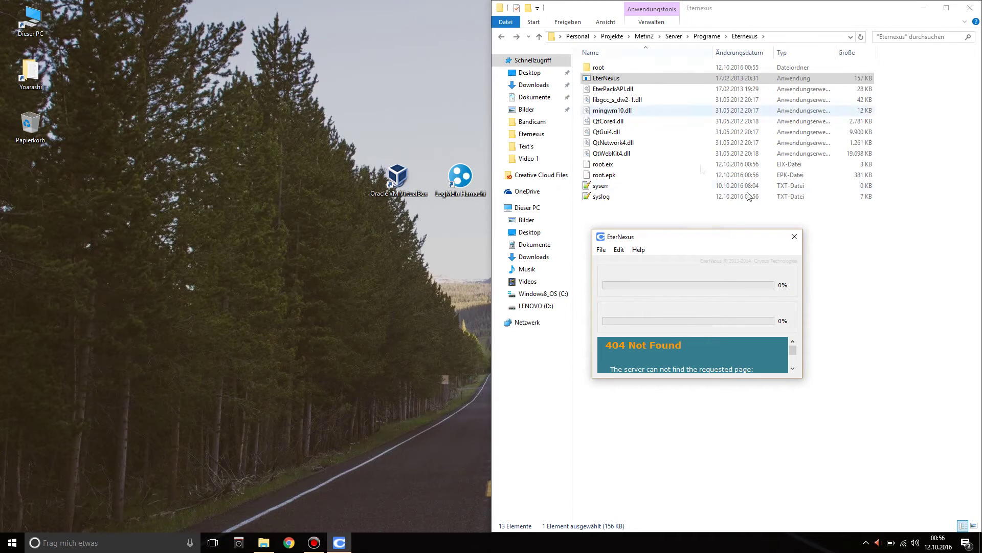
left_click(911, 297)
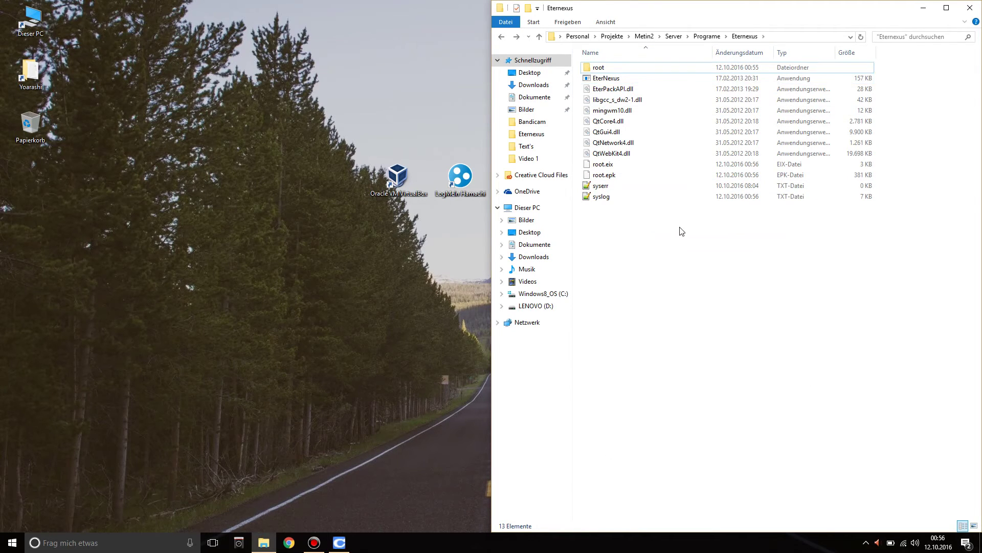
left_click(339, 543)
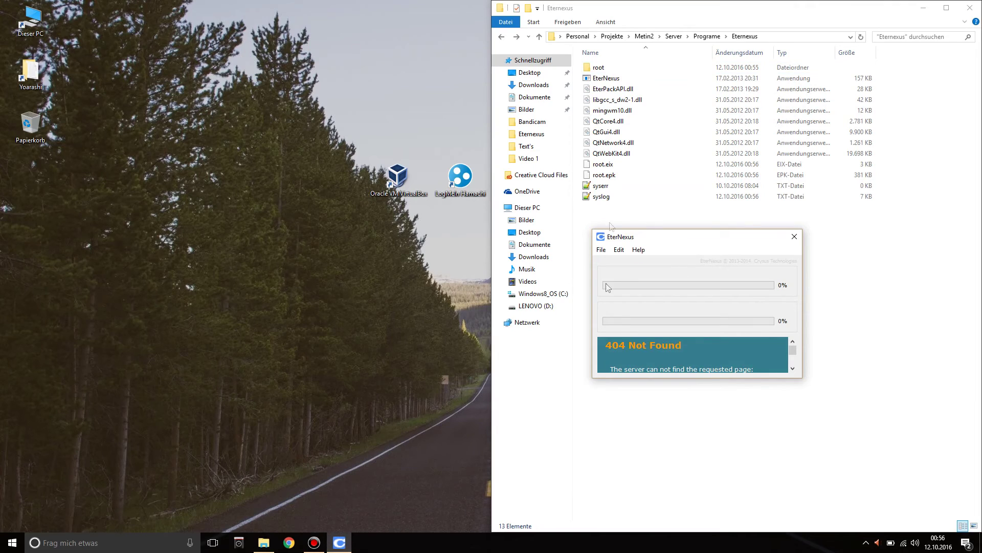
left_click(794, 236)
Step: Check the repacked root.eix and root.epk files in the Eternexus folder
left_click(804, 164)
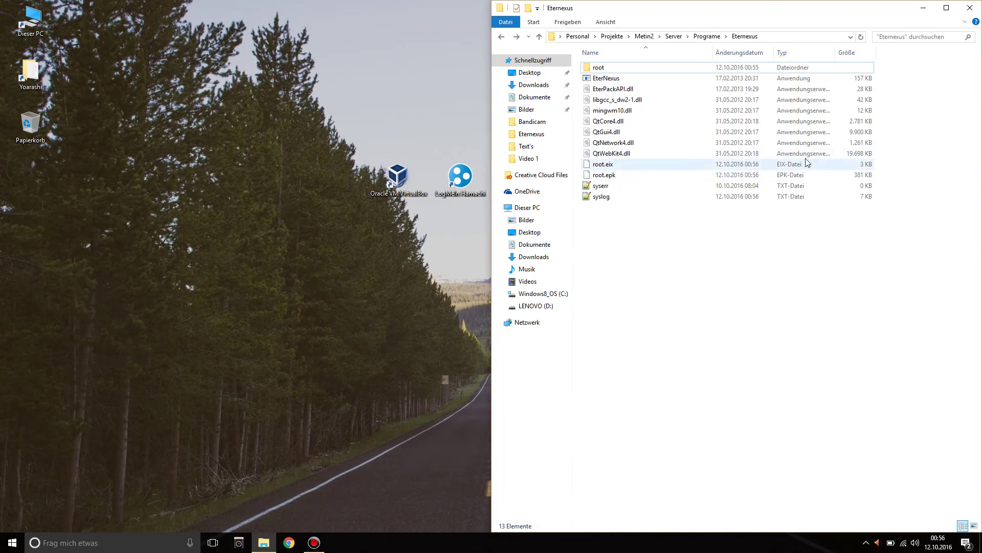
left_click(782, 175)
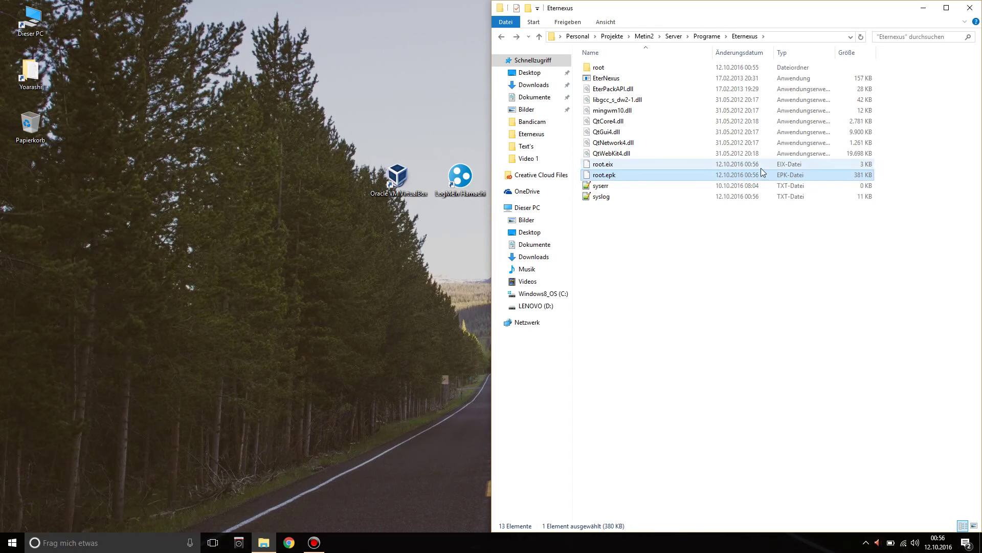
left_click(760, 167)
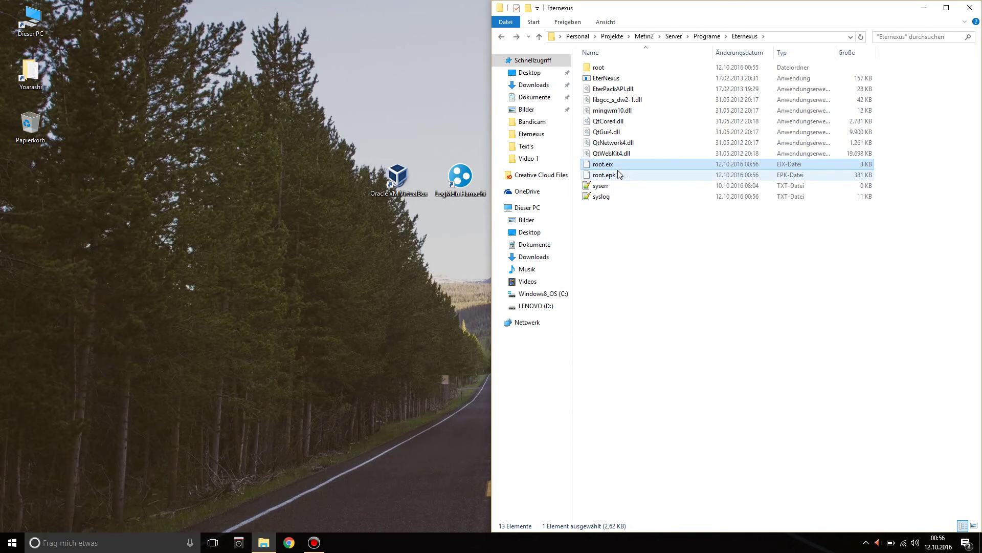
left_click(679, 365)
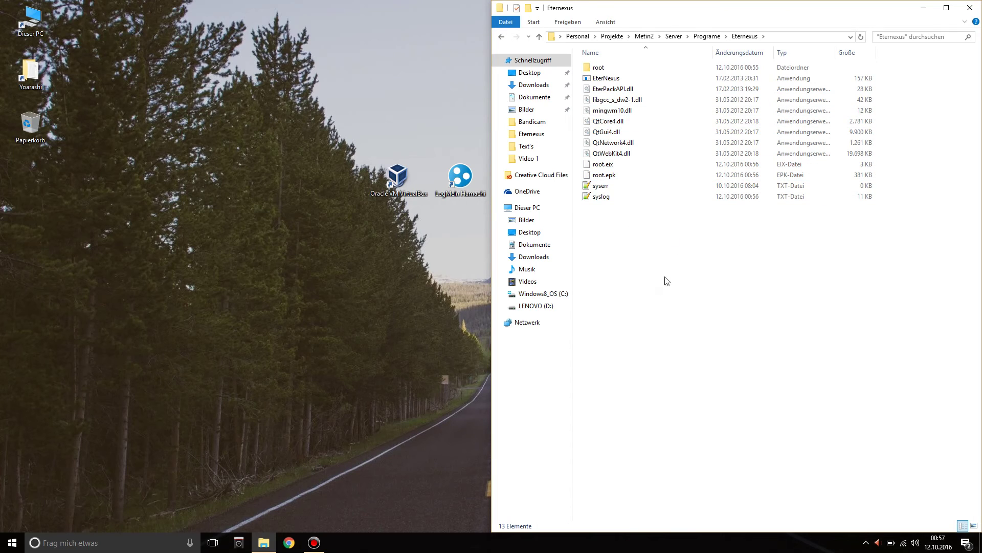
left_click(629, 175)
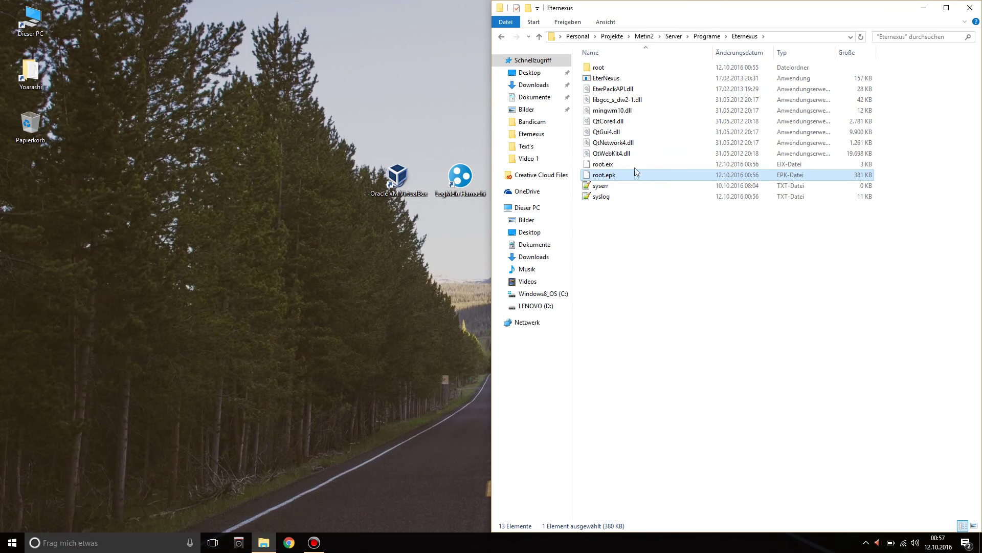
Step: Go to the pack folder of 2011 Client for 1678Files and look at its archives
key("BackSpace")
key("BackSpace")
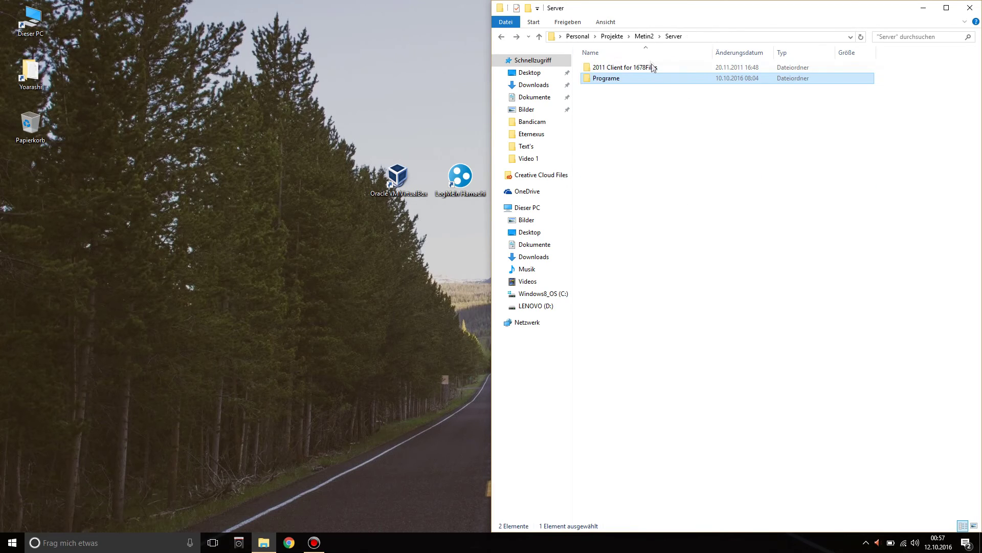
double_click(652, 68)
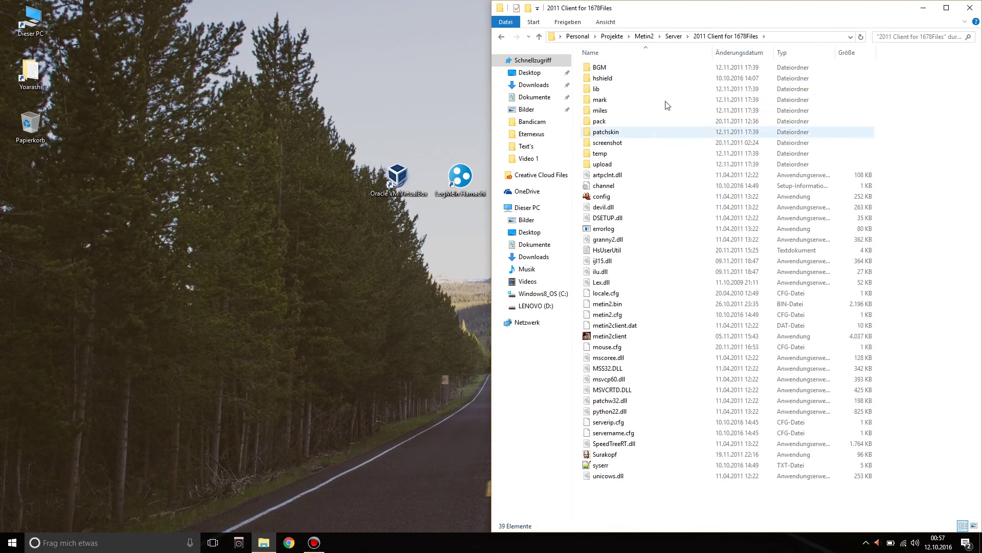
double_click(634, 121)
left_click(801, 144)
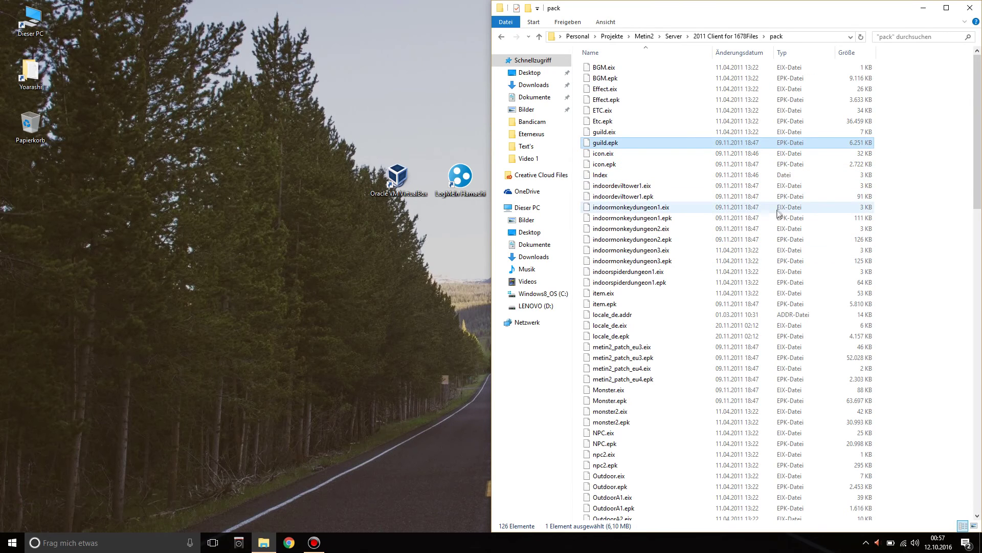
left_click(815, 207)
Step: Return to the 2011 Client for 1678Files folder and select all of its files and folders
key("BackSpace")
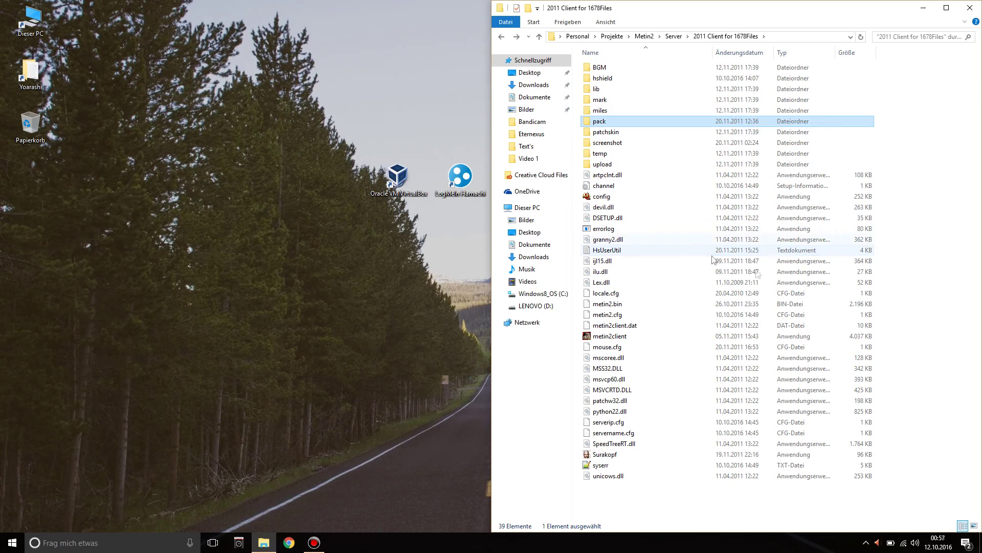
key("BackSpace")
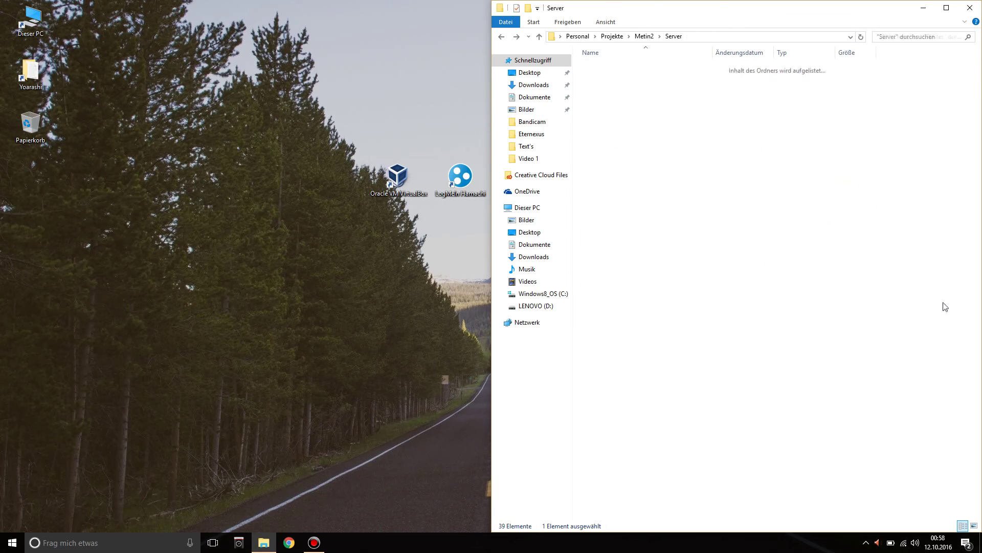
key("Return")
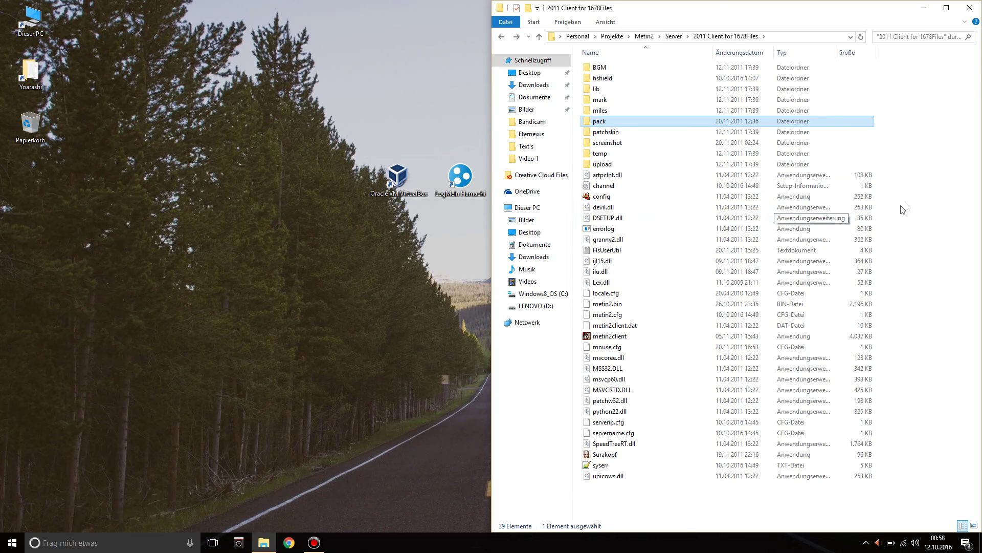
left_click_drag(921, 498, 938, 362)
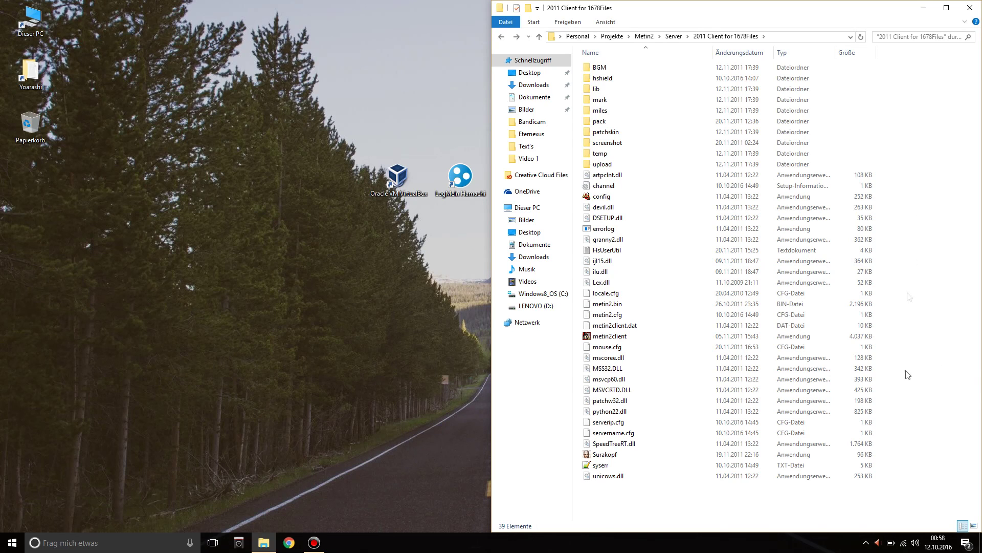
left_click_drag(931, 483, 583, 60)
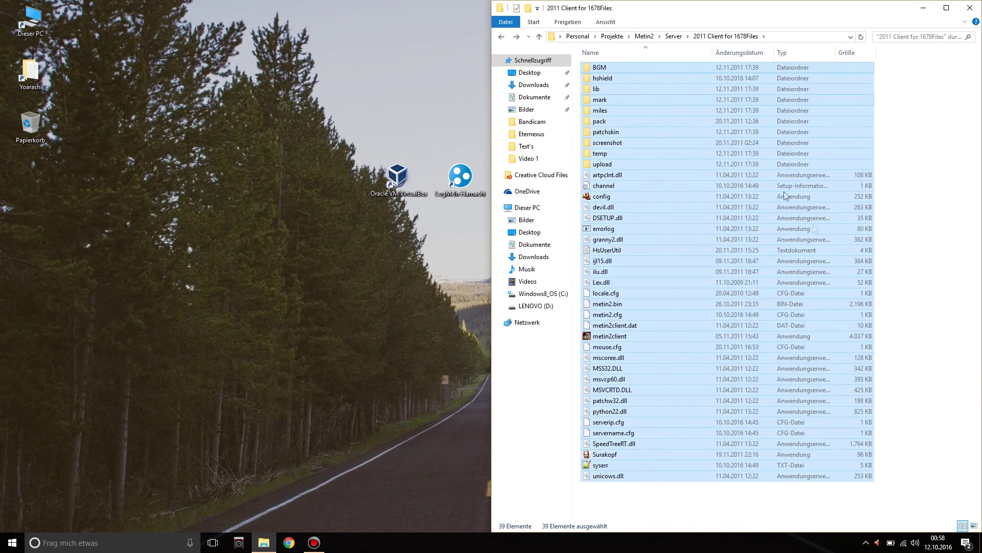